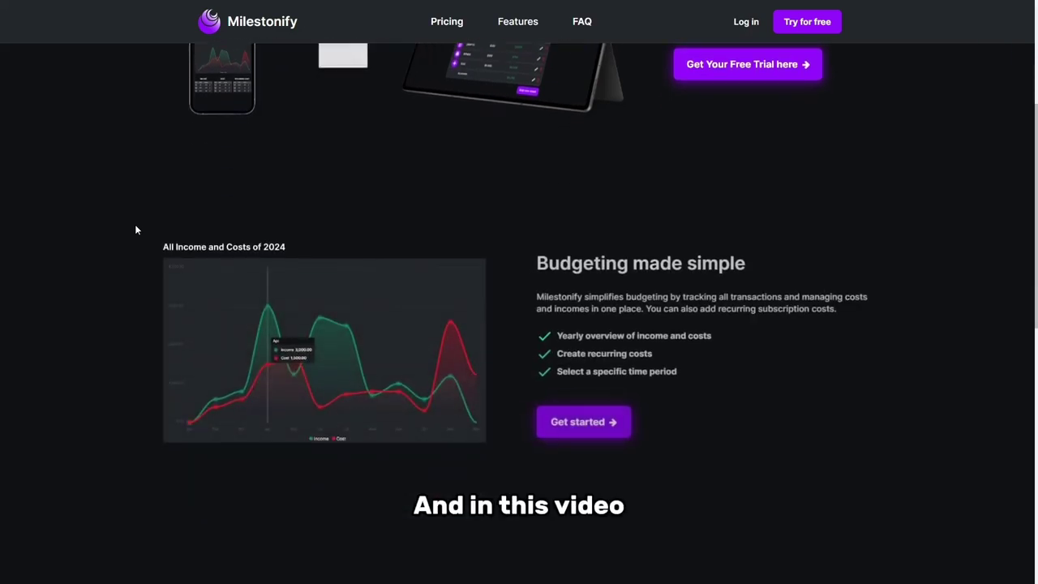
- Scroll through the landing page's features and pricing, then jump to the FAQ section
{"action": "scroll", "coordinate": [123, 226], "scroll_direction": "down", "scroll_amount": 3}
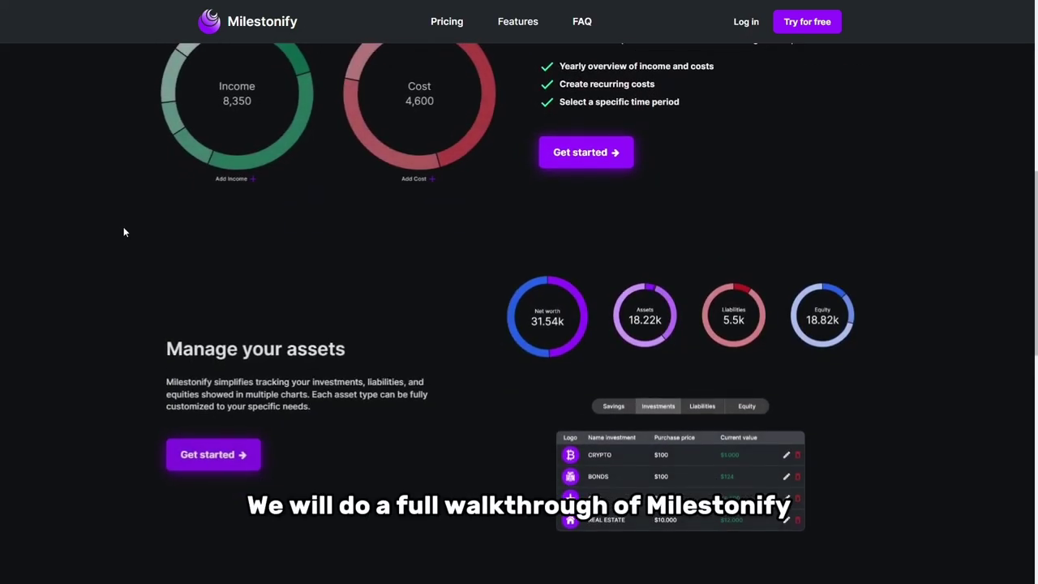
{"action": "scroll", "coordinate": [123, 232], "scroll_direction": "down", "scroll_amount": 3}
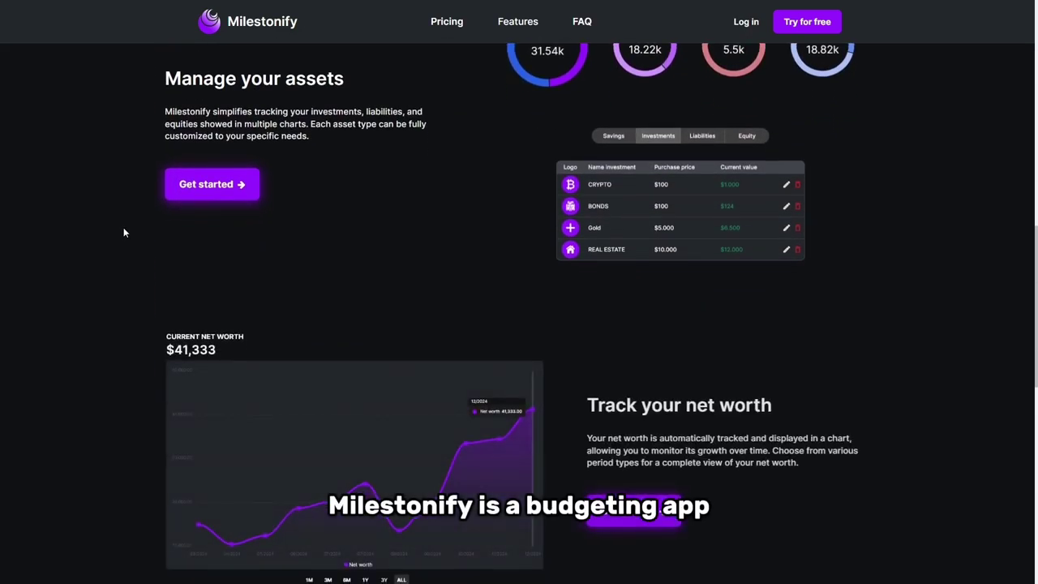
{"action": "scroll", "coordinate": [125, 233], "scroll_direction": "down", "scroll_amount": 5}
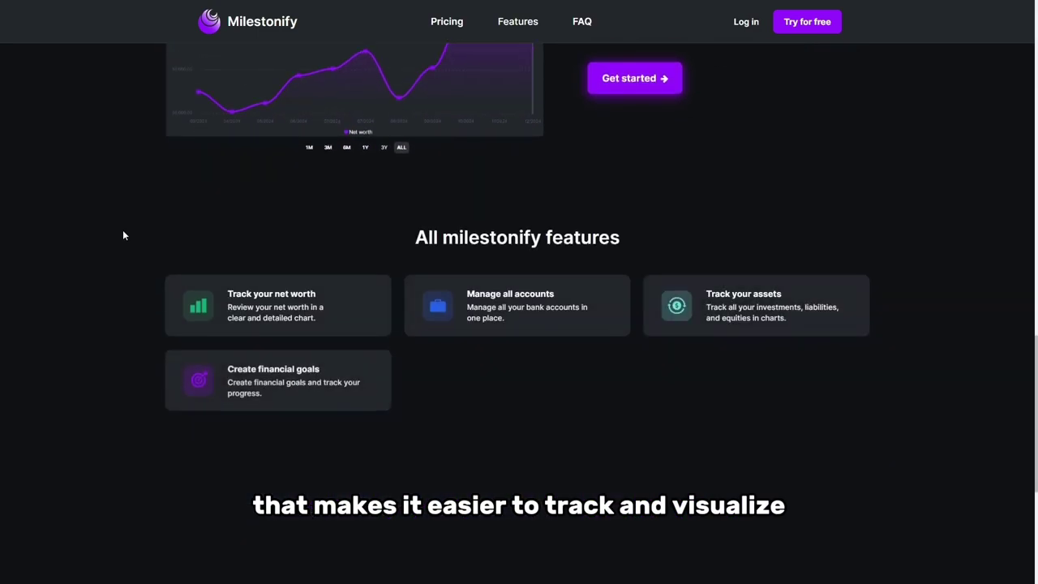
{"action": "scroll", "coordinate": [123, 231], "scroll_direction": "down", "scroll_amount": 5}
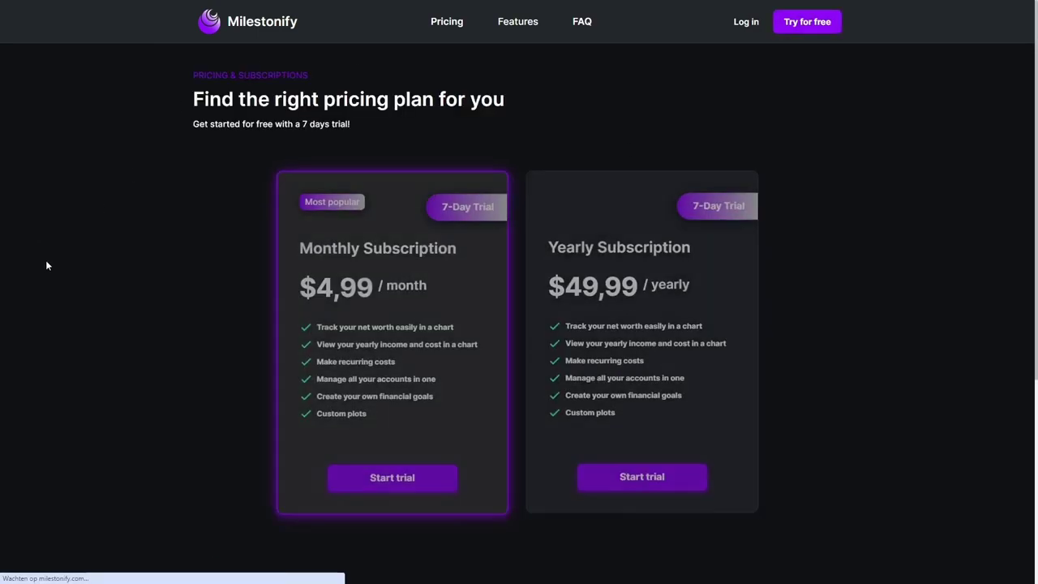
{"action": "left_click", "coordinate": [518, 23]}
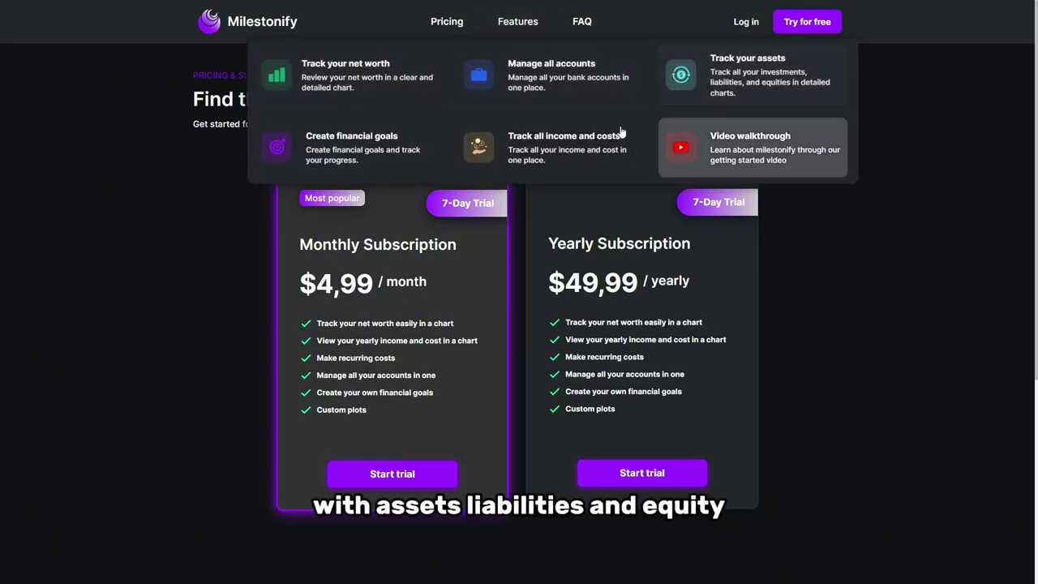
{"action": "left_click", "coordinate": [580, 22]}
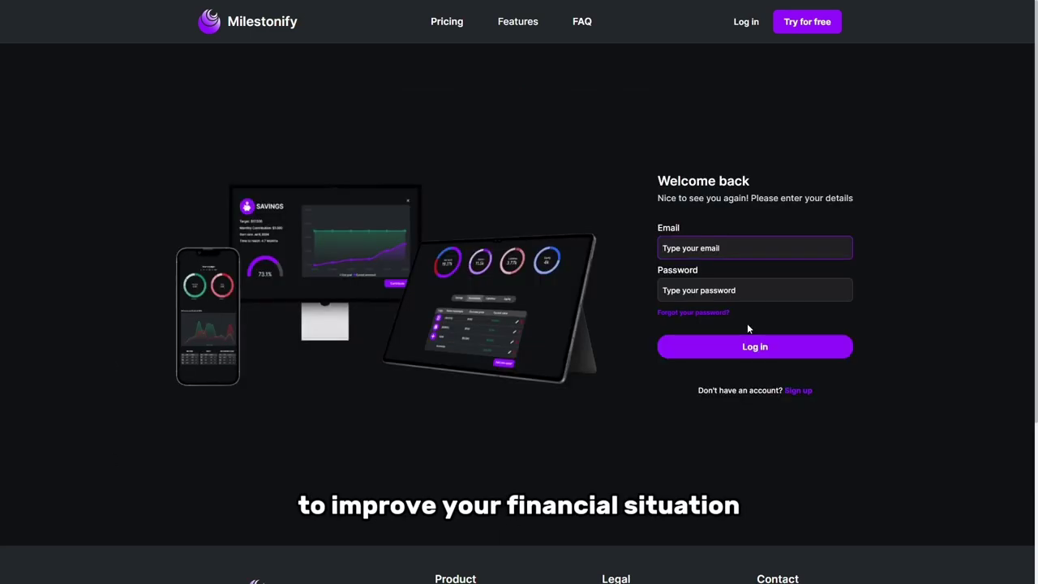
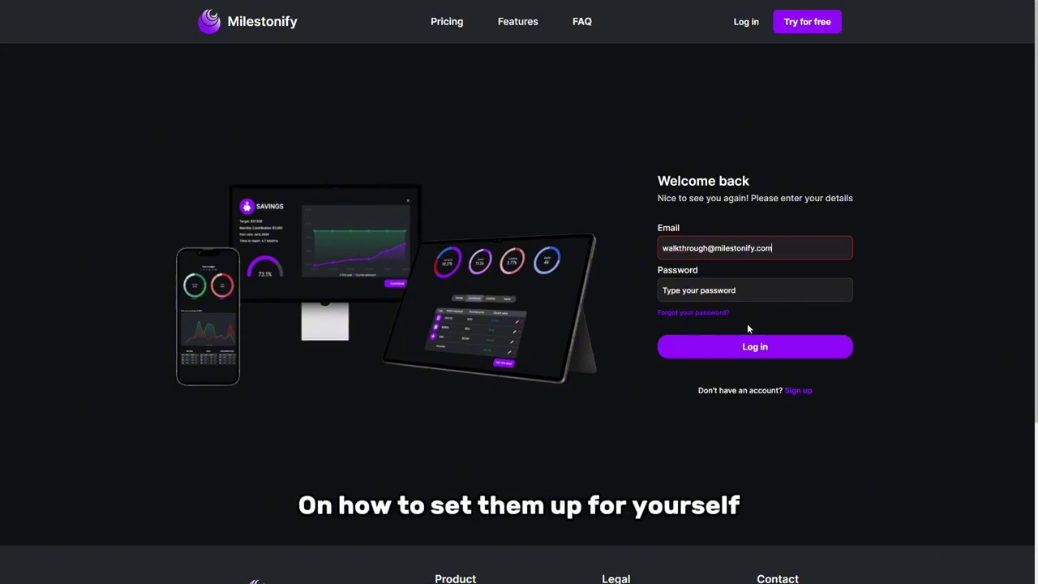
- Log in with the account's email address and password
{"action": "left_click", "coordinate": [693, 290]}
{"action": "type", "text": "••••"}
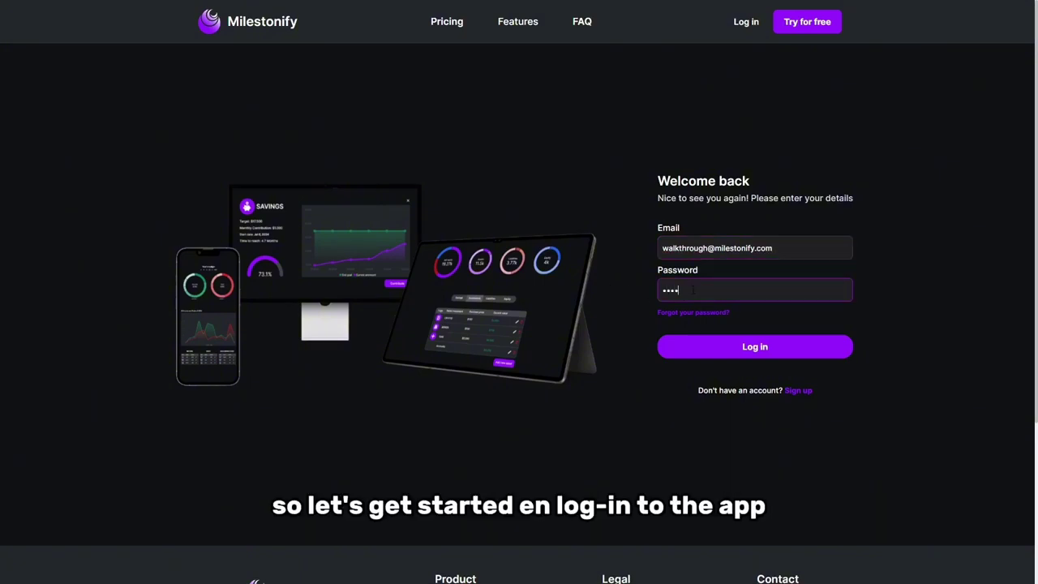
{"action": "left_click", "coordinate": [702, 348]}
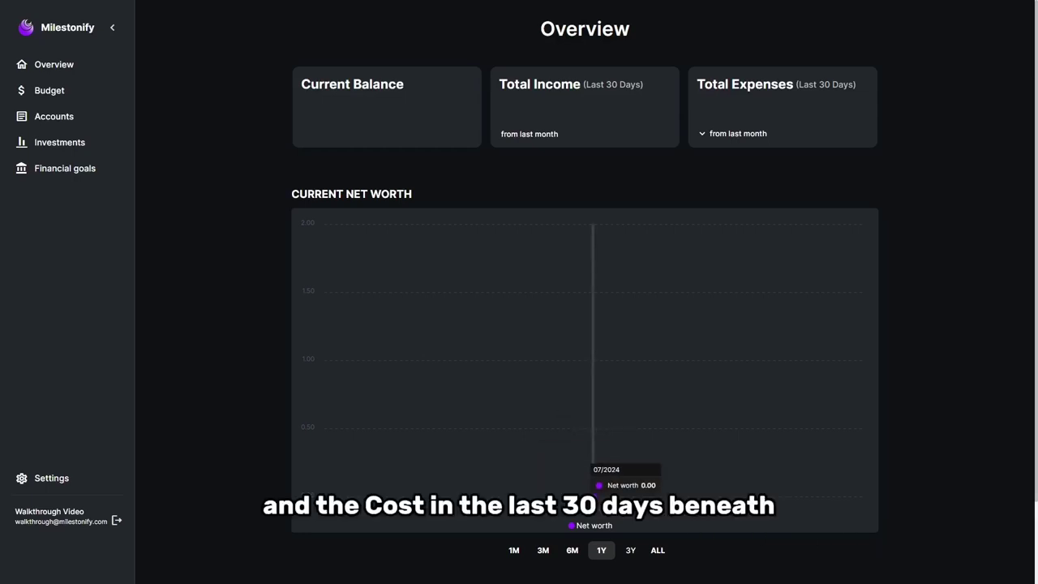
- Set the net worth chart to the 1M range and toggle Recent Transactions between Cost and Income
{"action": "left_click", "coordinate": [514, 554]}
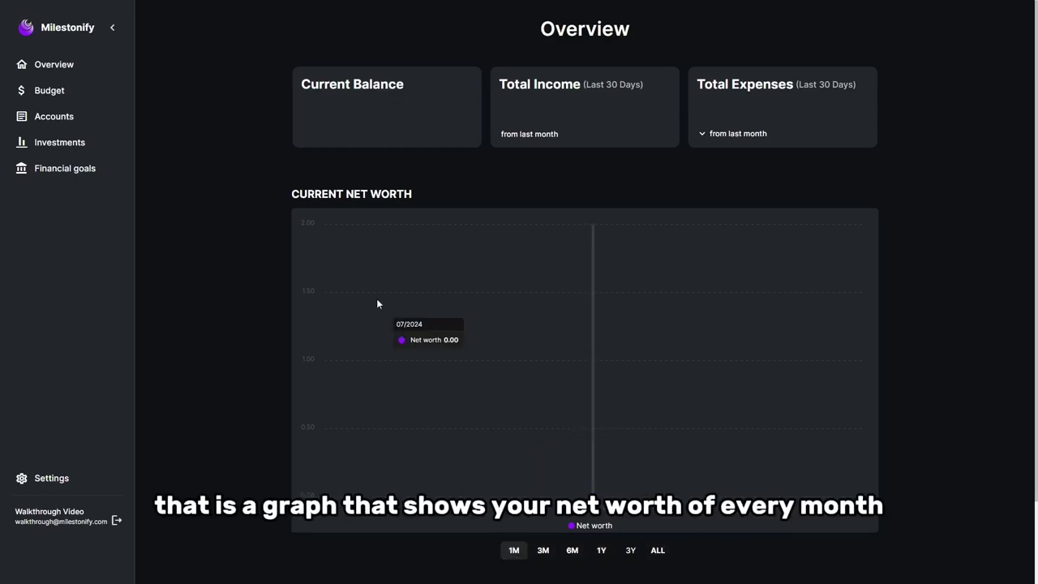
{"action": "scroll", "coordinate": [378, 299], "scroll_direction": "down", "scroll_amount": 1}
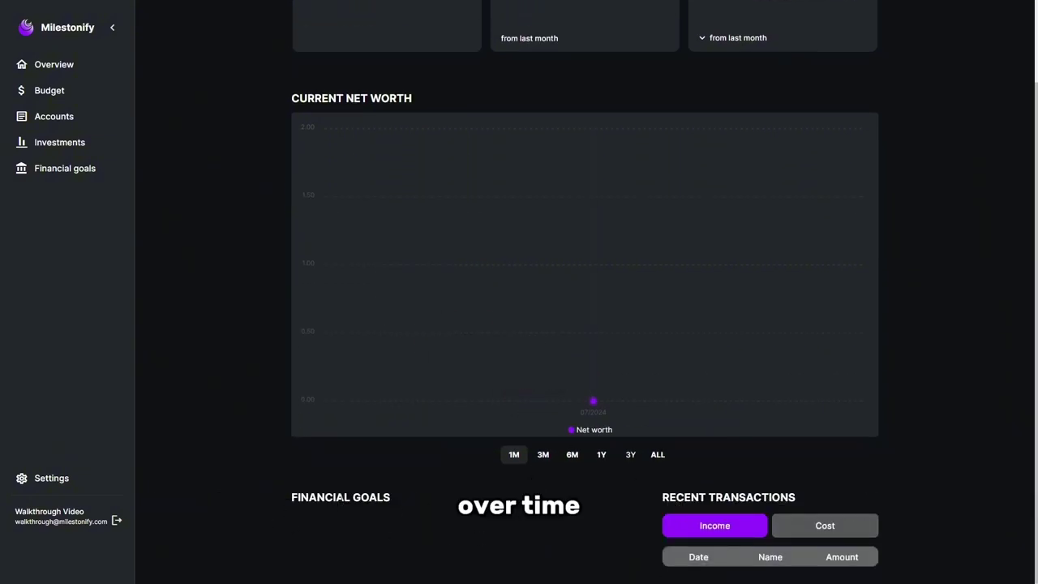
{"action": "left_click", "coordinate": [819, 526]}
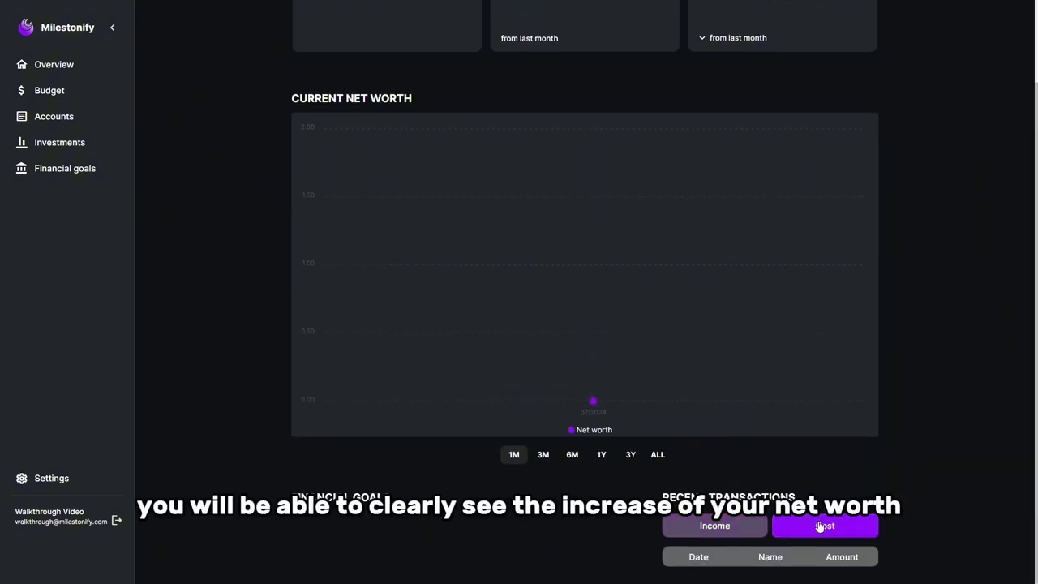
{"action": "left_click", "coordinate": [738, 526]}
{"action": "scroll", "coordinate": [433, 480], "scroll_direction": "up", "scroll_amount": 1}
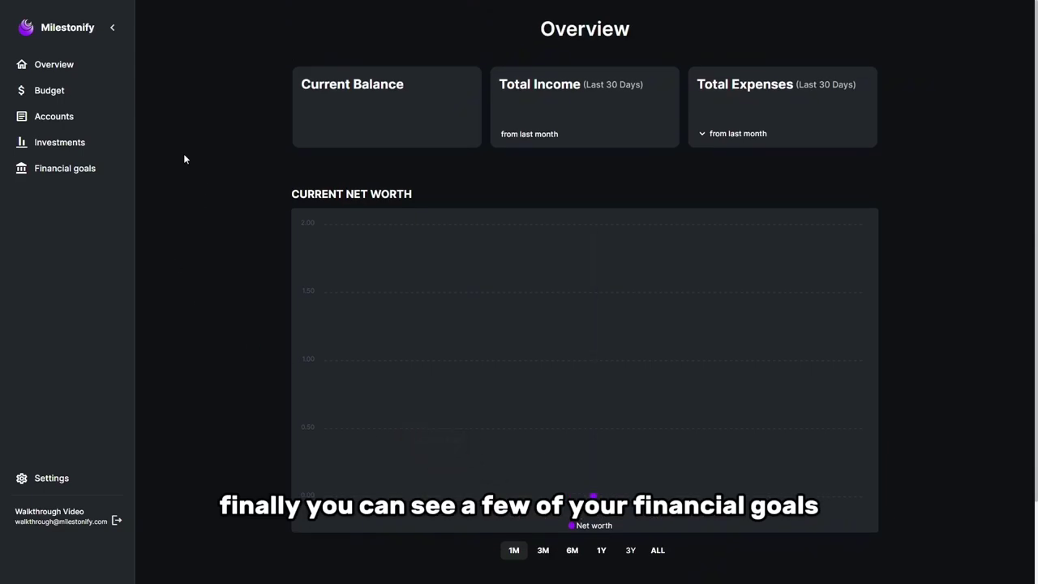
- Create an account named Mastercard with a starting balance of 2500
{"action": "left_click", "coordinate": [49, 119]}
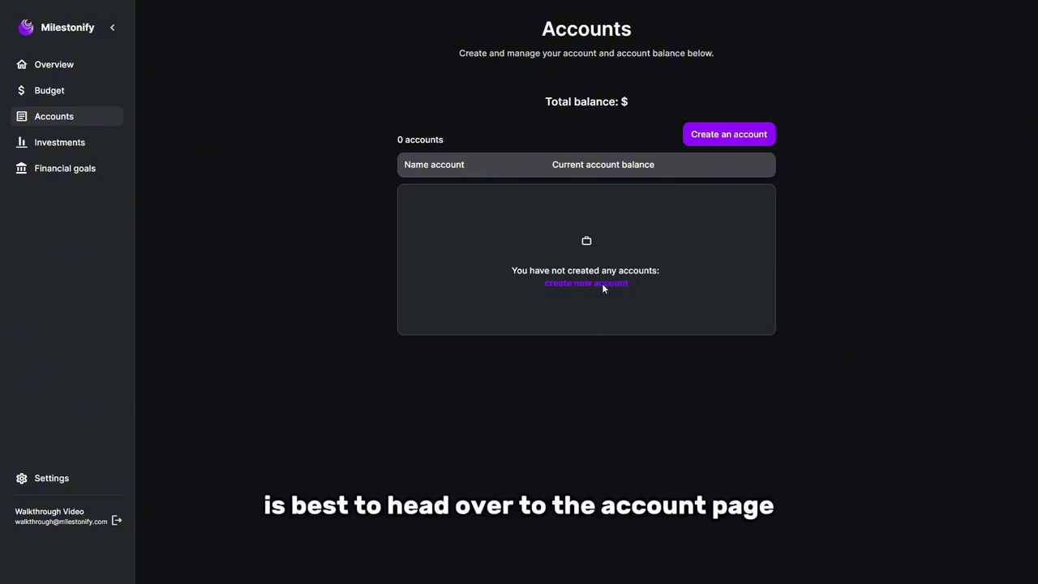
{"action": "left_click", "coordinate": [602, 285]}
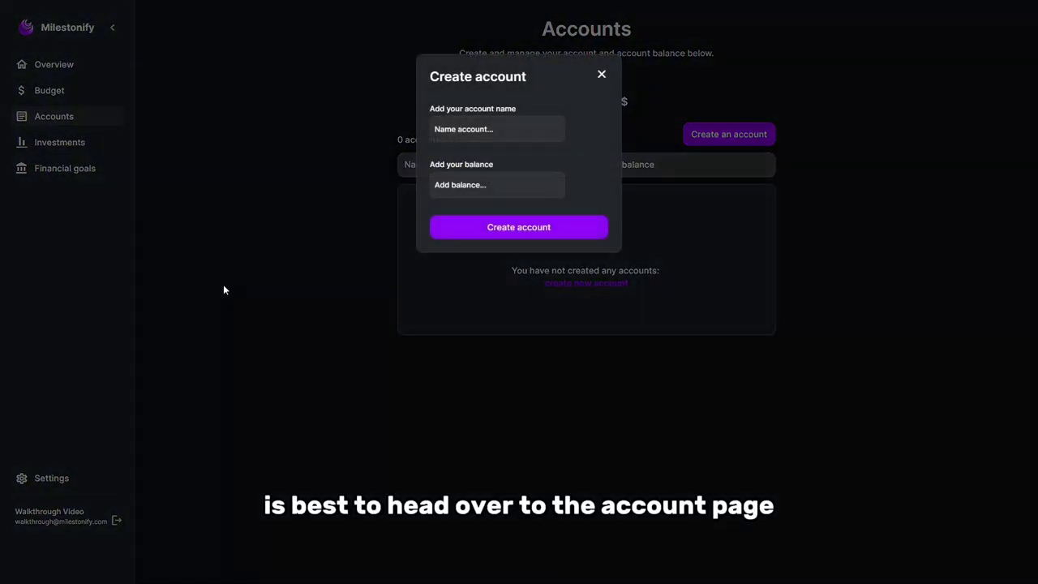
{"action": "left_click", "coordinate": [466, 133]}
{"action": "type", "text": "Mastercard"}
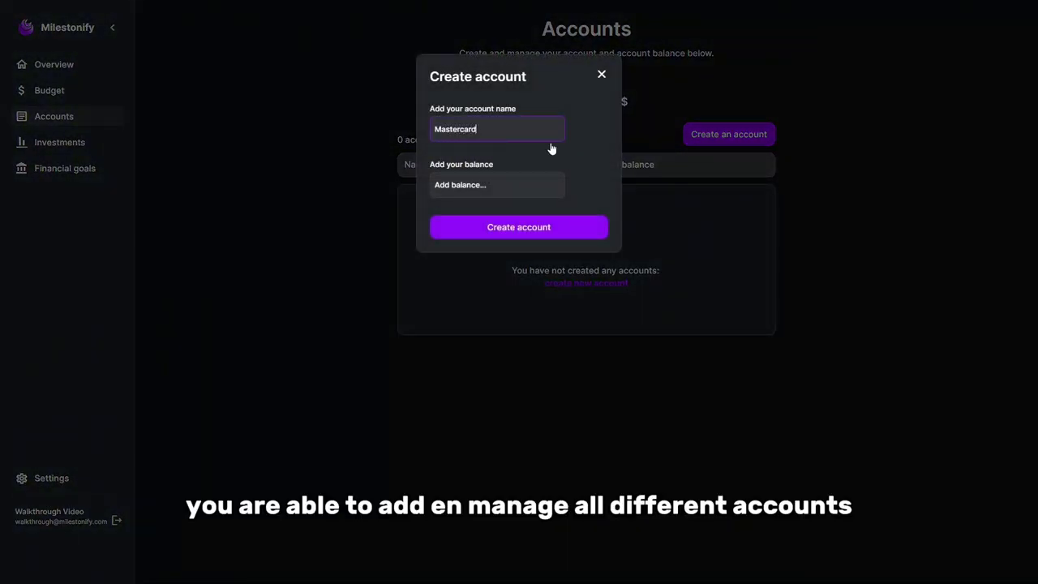
{"action": "left_click", "coordinate": [484, 182]}
{"action": "type", "text": "25"}
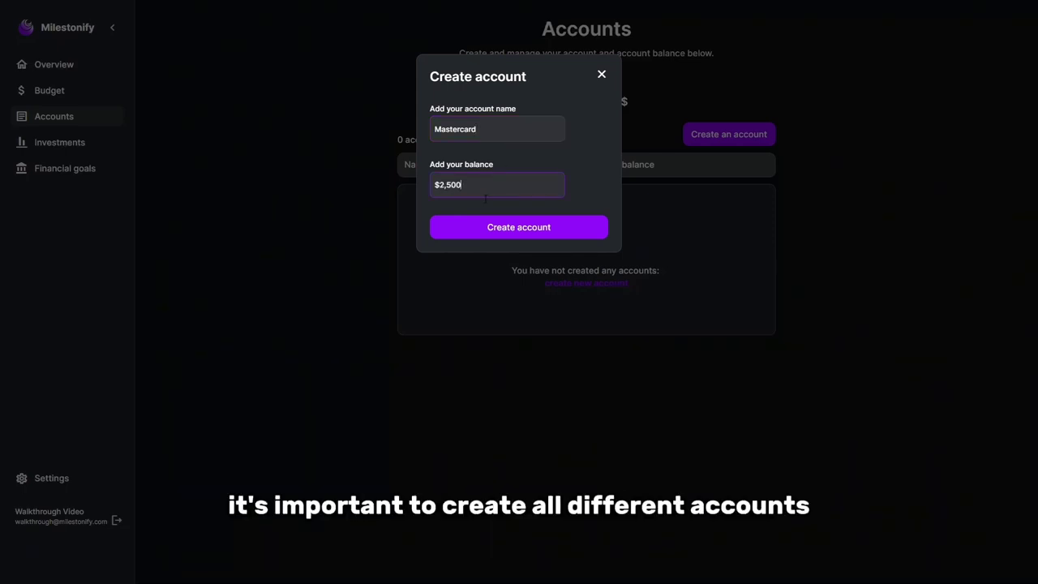
{"action": "left_click", "coordinate": [488, 231]}
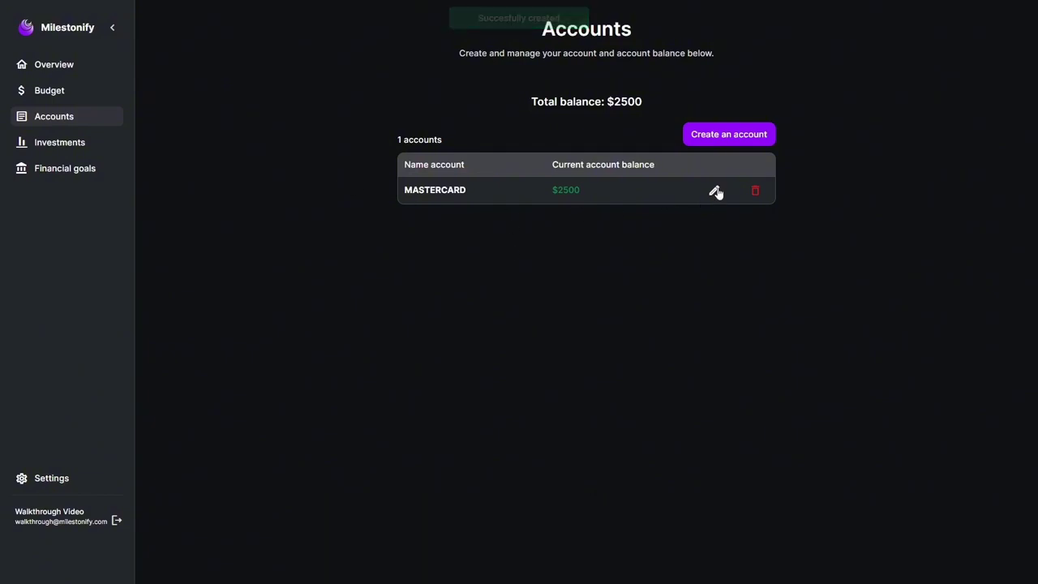
- Start a new income of 1500 on the Budget page
{"action": "left_click", "coordinate": [48, 90]}
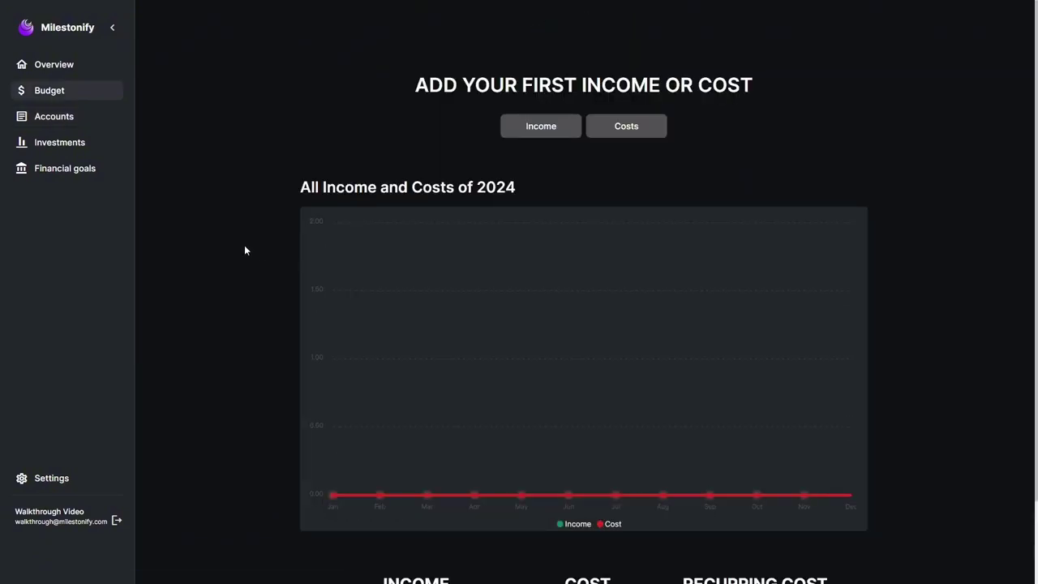
{"action": "scroll", "coordinate": [238, 307], "scroll_direction": "down", "scroll_amount": 1}
{"action": "scroll", "coordinate": [220, 292], "scroll_direction": "up", "scroll_amount": 1}
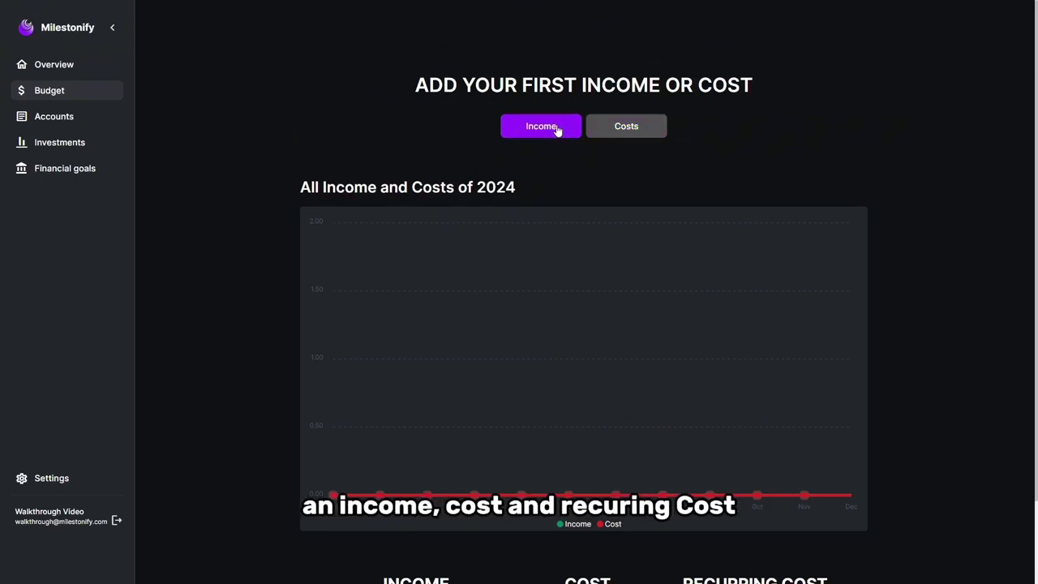
{"action": "left_click", "coordinate": [557, 131]}
{"action": "left_click", "coordinate": [509, 138]}
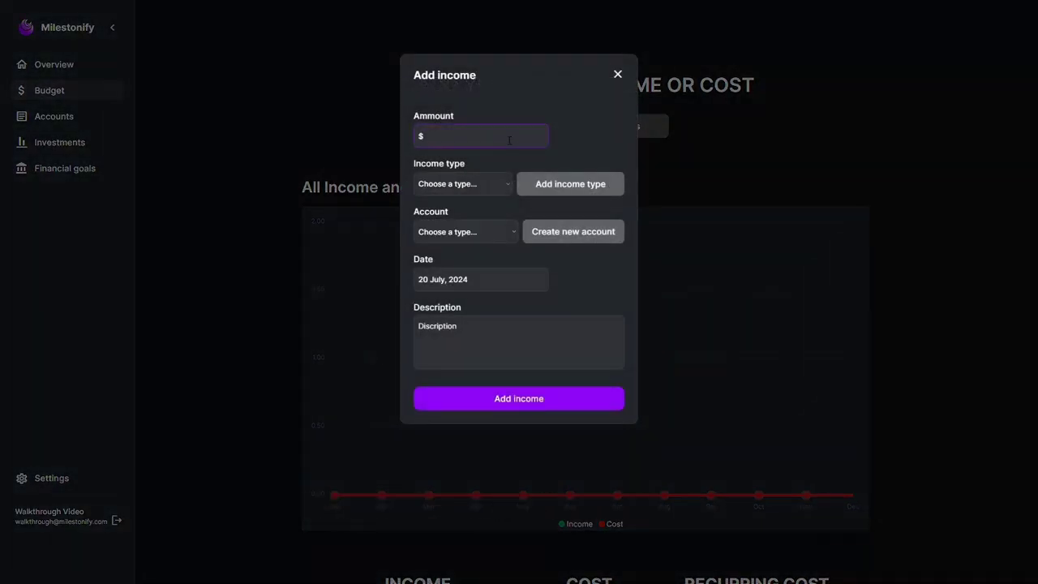
{"action": "type", "text": "1500"}
- Create the Job income type, assign the income to Mastercard, and date it 20 July 2024
{"action": "left_click", "coordinate": [525, 185]}
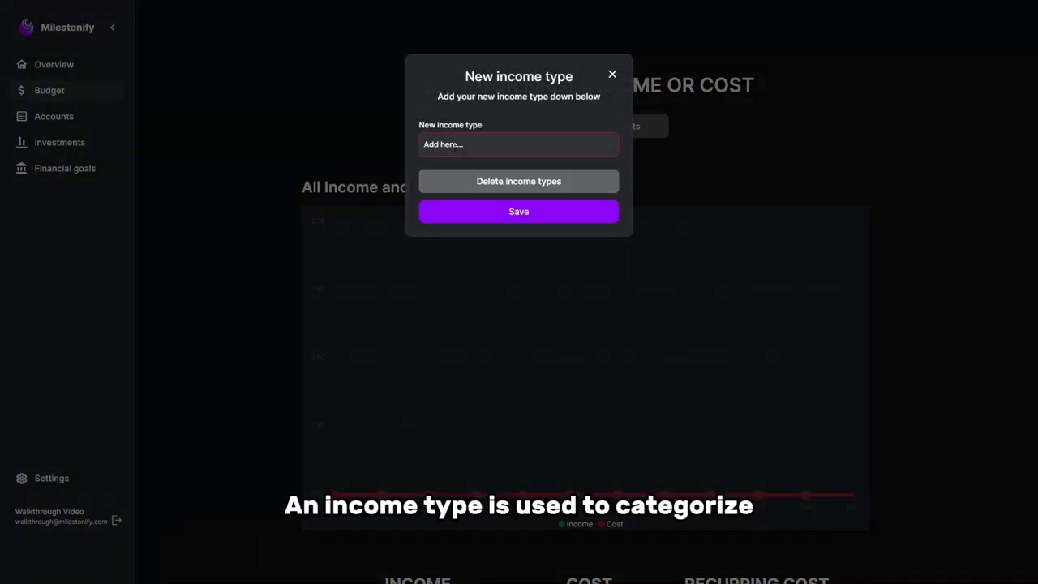
{"action": "left_click", "coordinate": [454, 146]}
{"action": "type", "text": "Job"}
{"action": "left_click", "coordinate": [494, 214]}
{"action": "left_click", "coordinate": [451, 232]}
{"action": "left_click", "coordinate": [441, 249]}
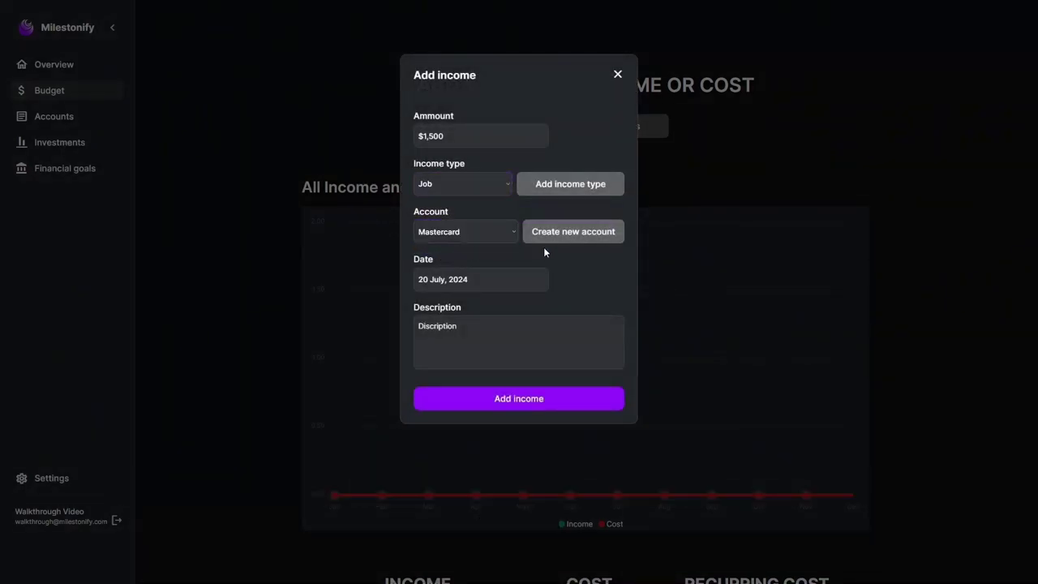
{"action": "left_click", "coordinate": [478, 279]}
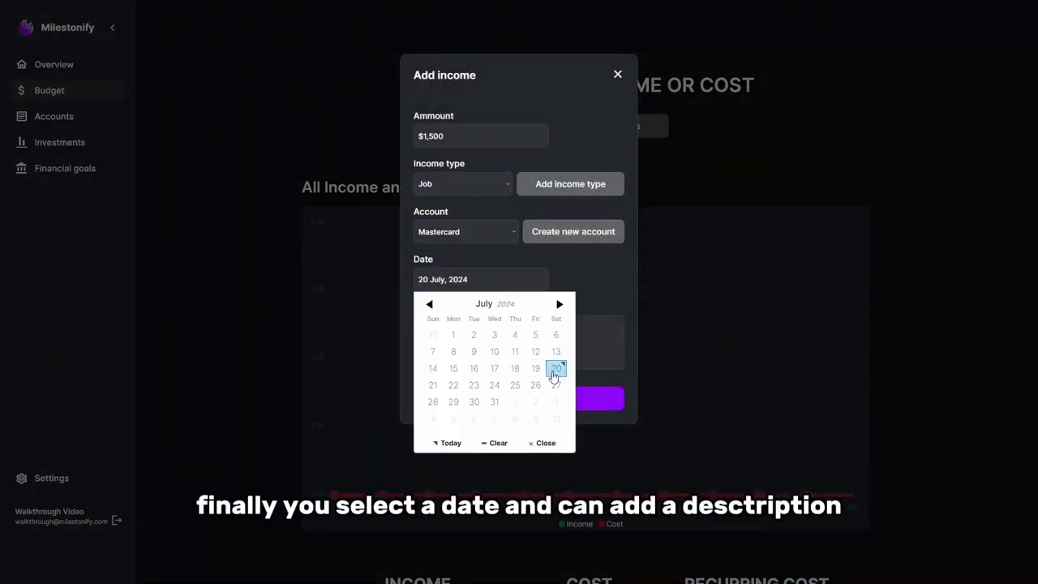
{"action": "left_click", "coordinate": [554, 374]}
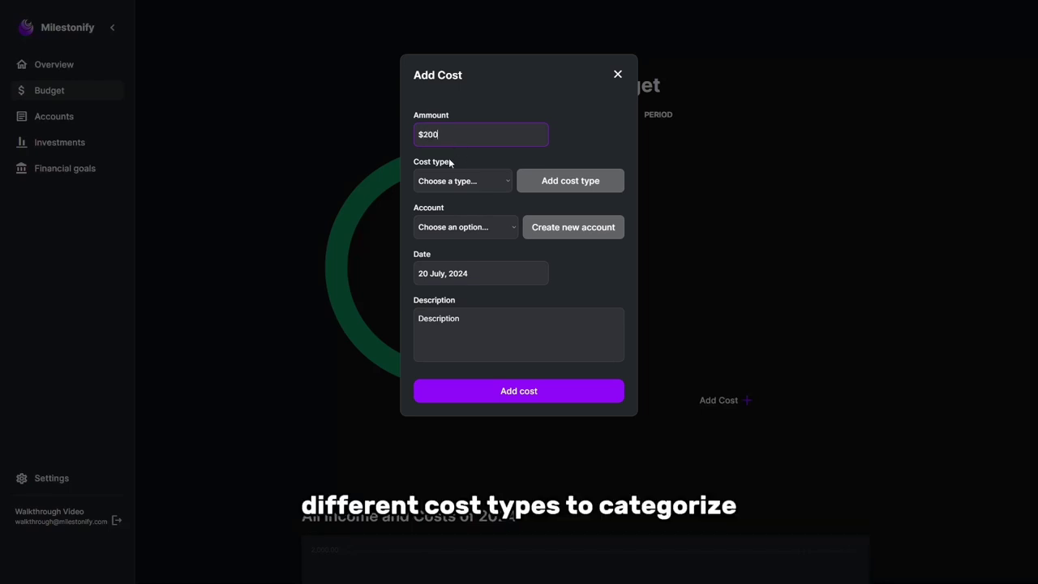
- Save the $200 cost under a new cost type and switch the budget to the 1D period
{"action": "left_click", "coordinate": [536, 188]}
{"action": "left_click", "coordinate": [508, 139]}
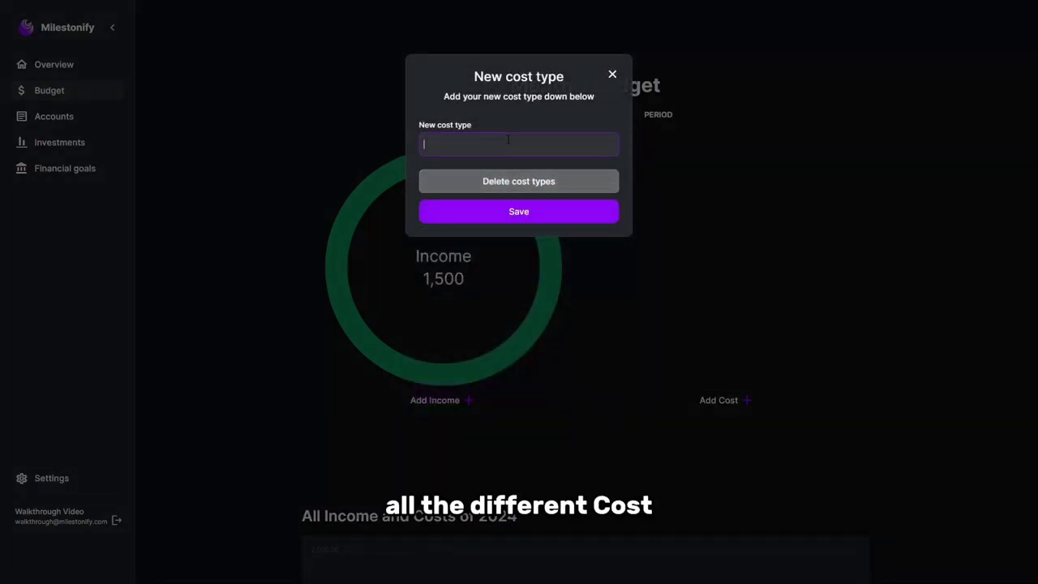
{"action": "type", "text": "G"}
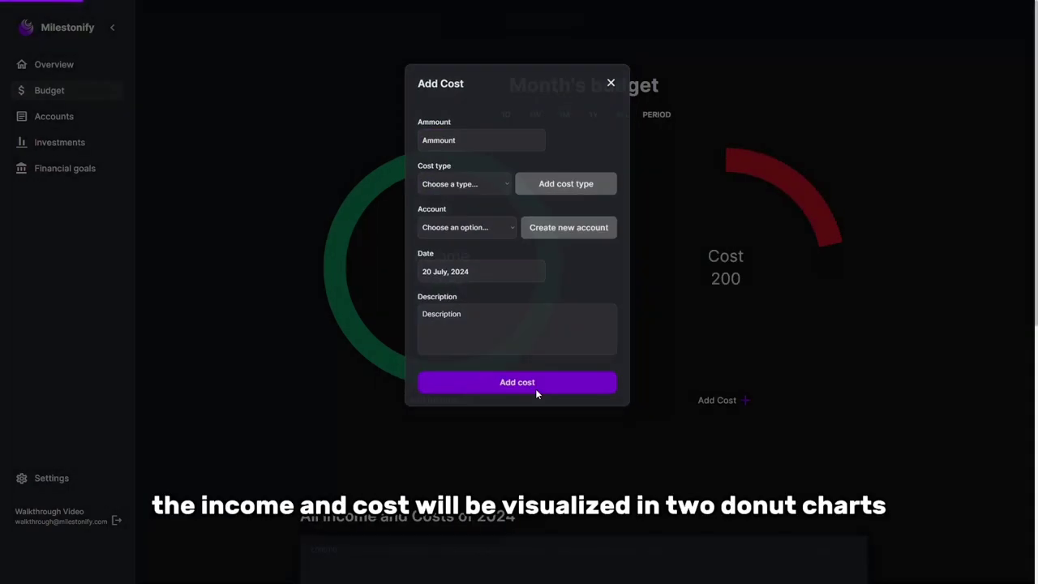
{"action": "left_click", "coordinate": [535, 388]}
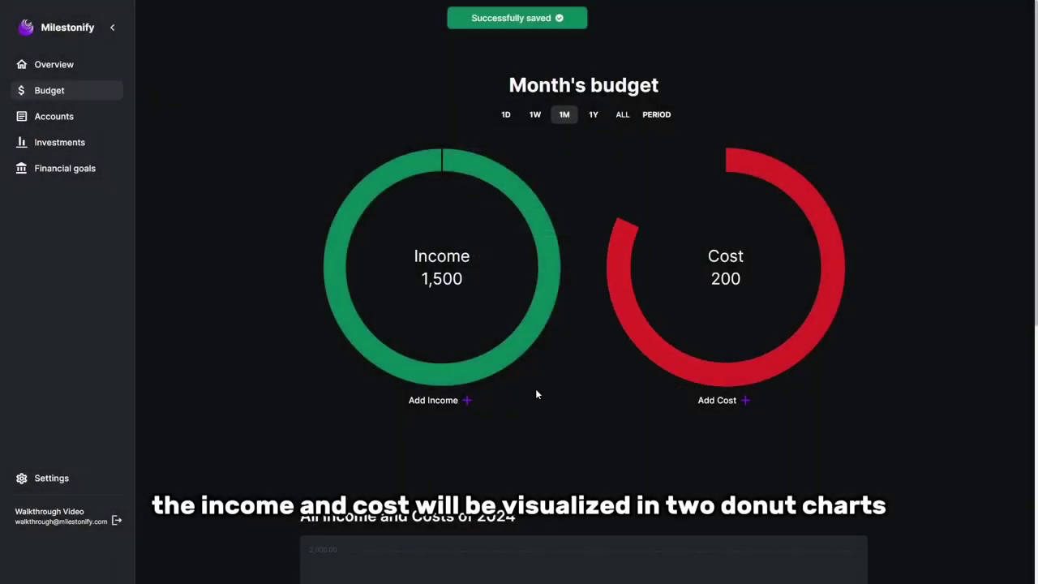
{"action": "left_click", "coordinate": [508, 114]}
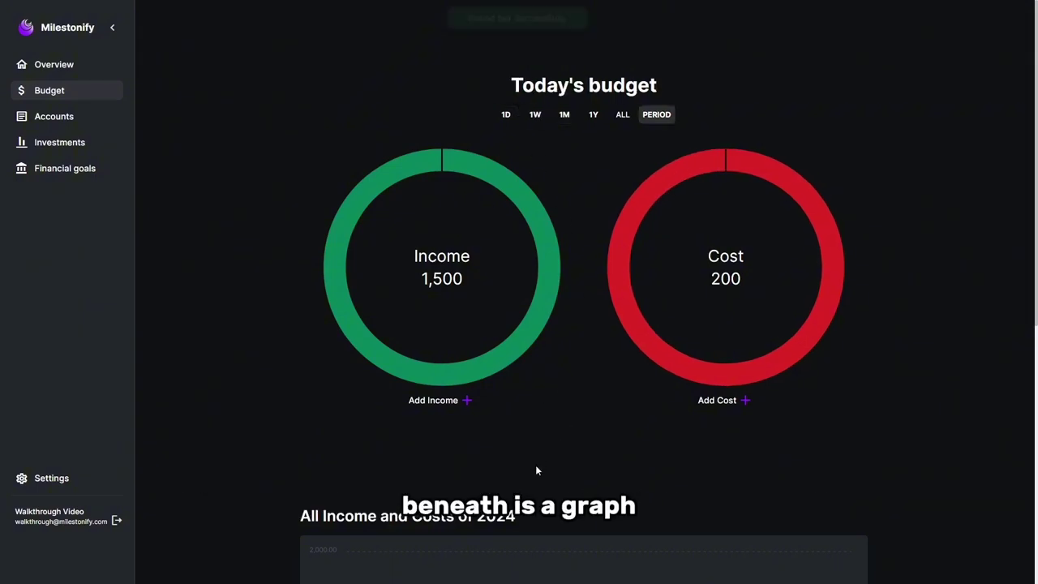
- Toggle the graph's Income series off and on, then edit the Job income's amount to $2,000
{"action": "scroll", "coordinate": [535, 468], "scroll_direction": "down", "scroll_amount": 5}
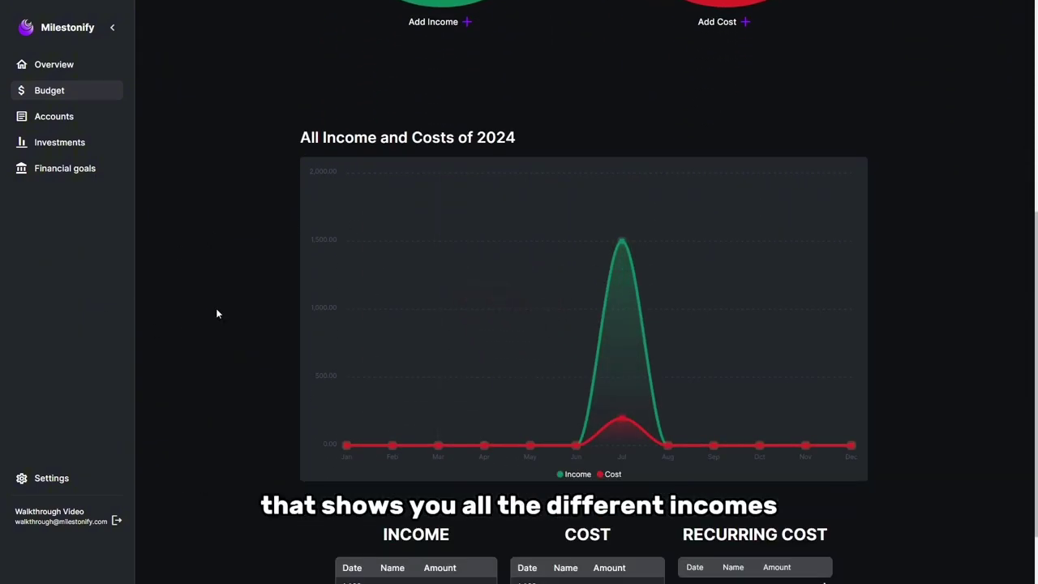
{"action": "mouse_move", "coordinate": [621, 419]}
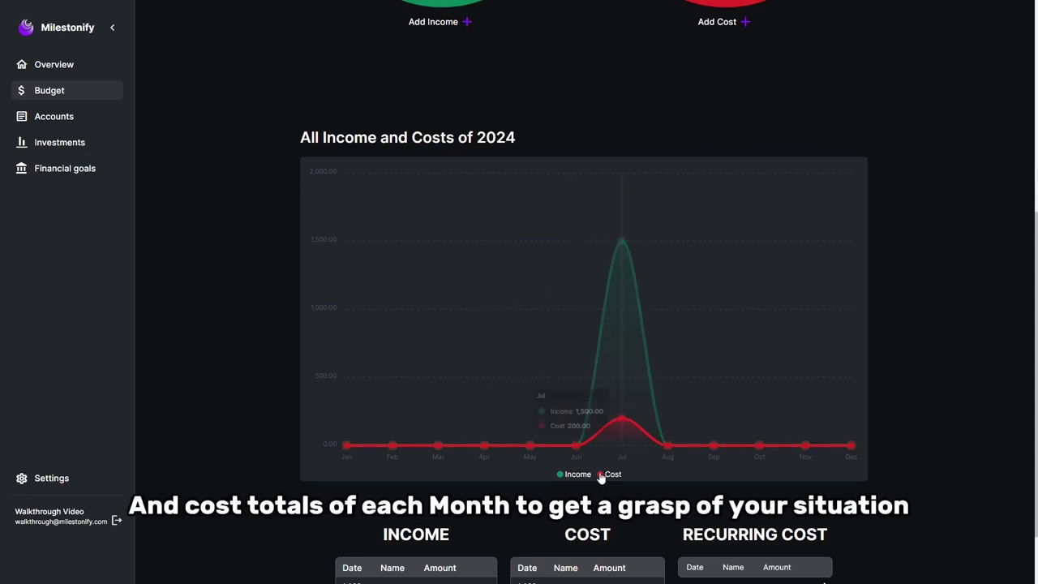
{"action": "left_click", "coordinate": [578, 474]}
{"action": "left_click", "coordinate": [577, 474]}
{"action": "scroll", "coordinate": [395, 454], "scroll_direction": "down", "scroll_amount": 1}
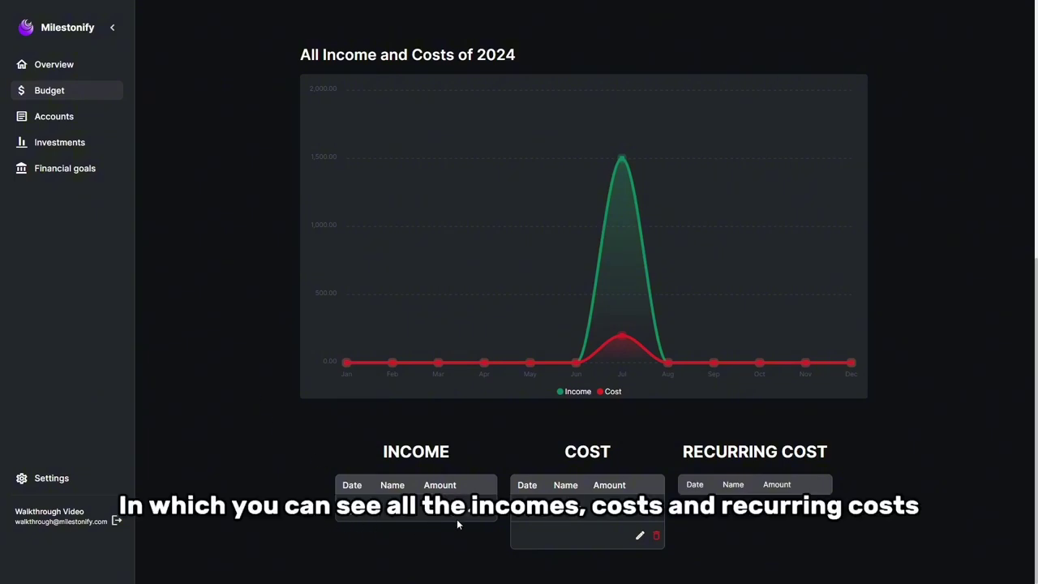
{"action": "left_click", "coordinate": [471, 534]}
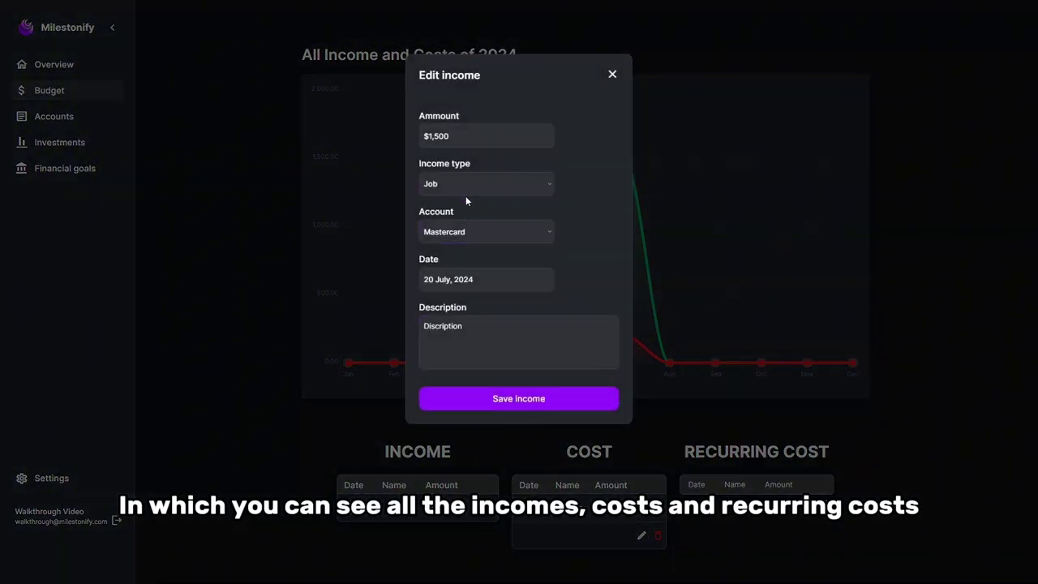
{"action": "left_click", "coordinate": [456, 136]}
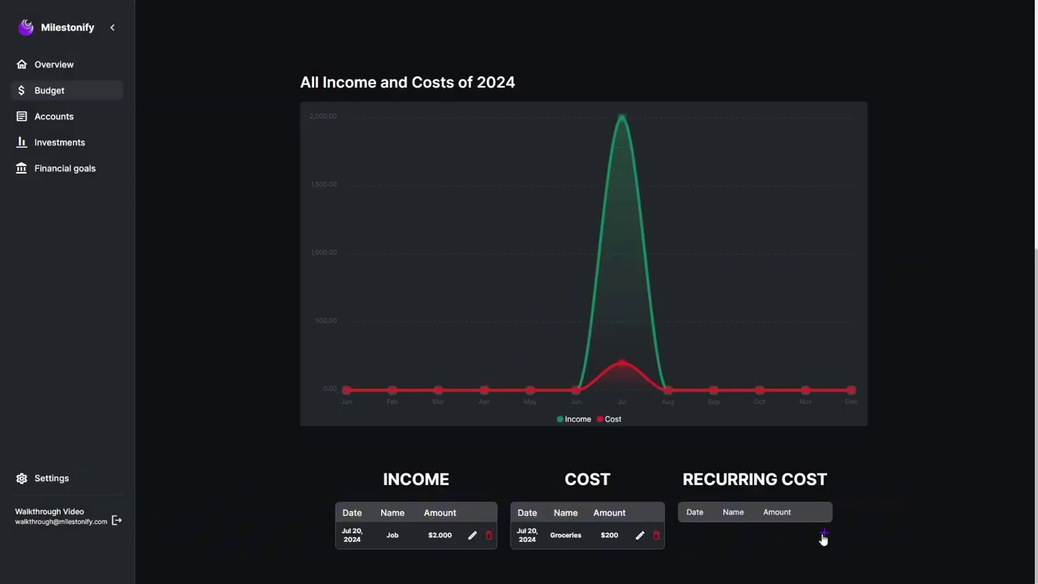
- Add a $15 Netflix recurring cost under Entertainment, paid from Mastercard
{"action": "left_click", "coordinate": [825, 533]}
{"action": "left_click", "coordinate": [460, 132]}
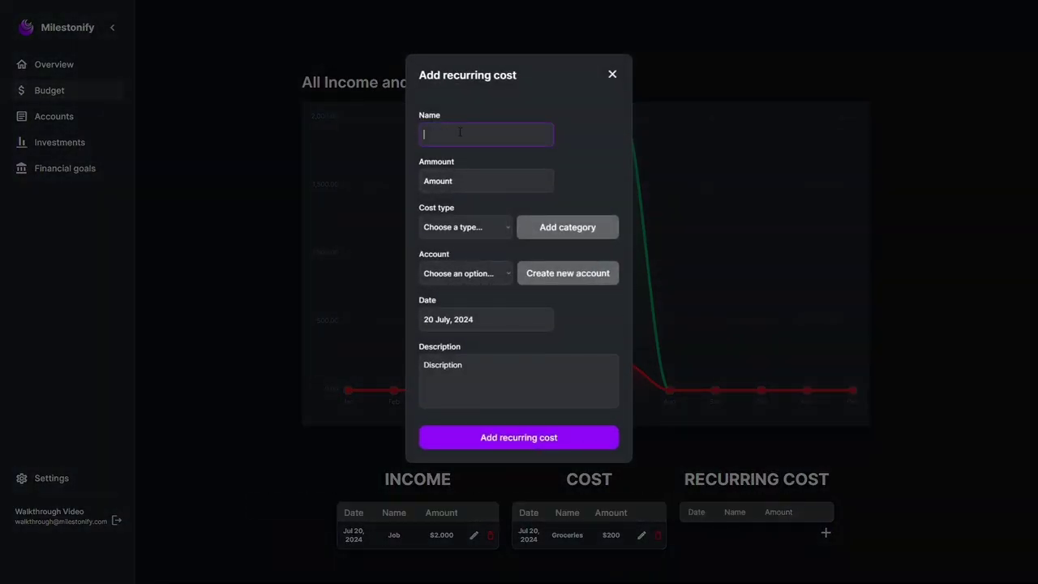
{"action": "type", "text": "Netflix"}
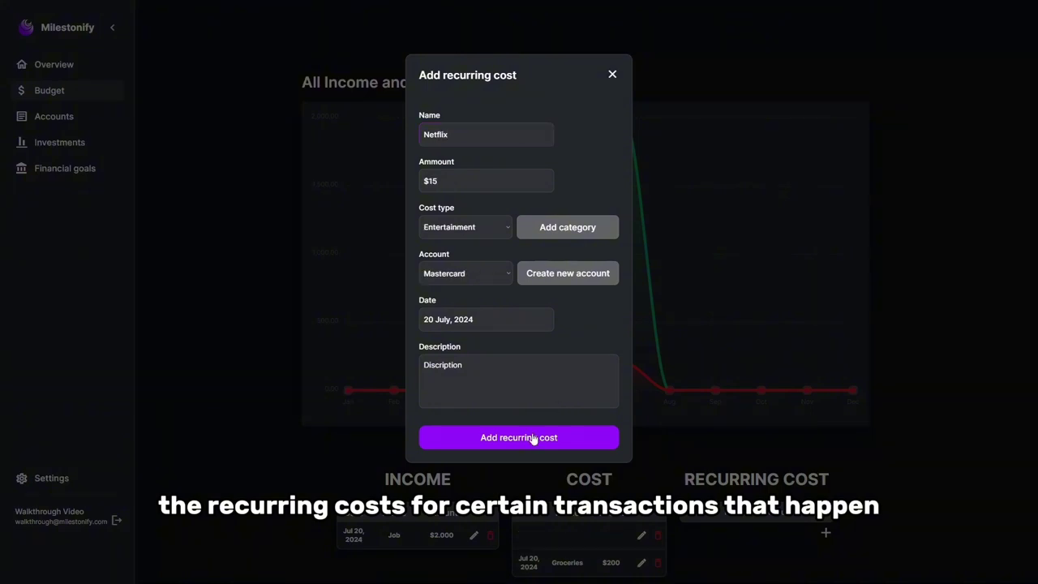
{"action": "left_click", "coordinate": [533, 436]}
{"action": "left_click", "coordinate": [534, 437]}
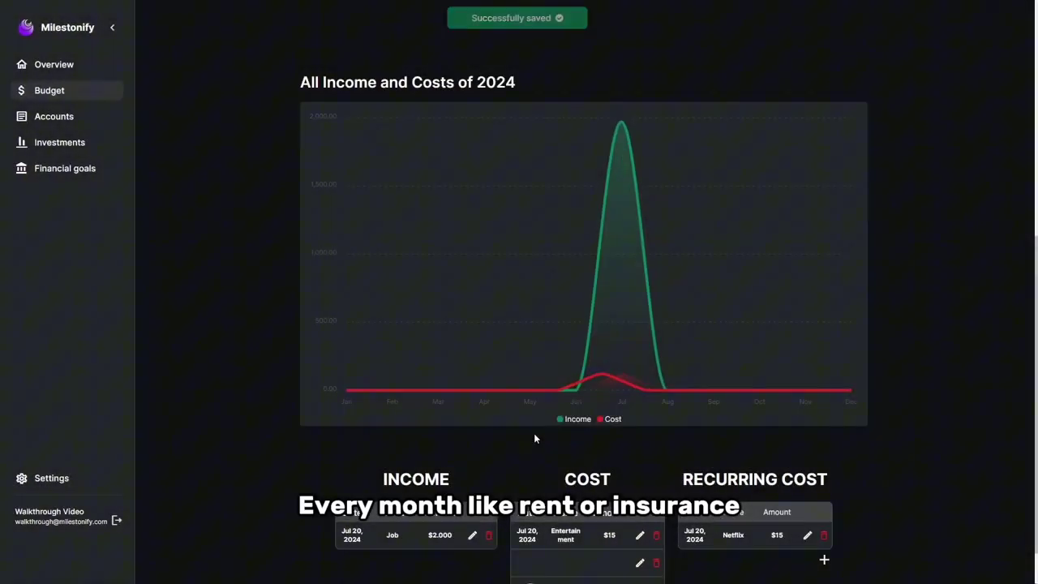
{"action": "scroll", "coordinate": [810, 449], "scroll_direction": "down", "scroll_amount": 2}
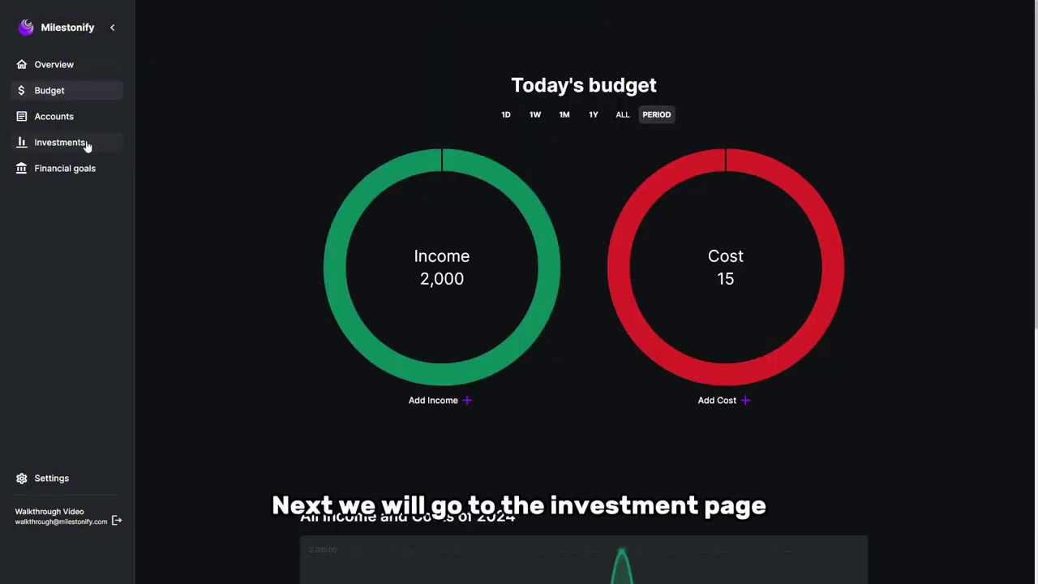
- Review the Investments and Savings asset lists and delete the CRYPTO asset
{"action": "left_click", "coordinate": [86, 144]}
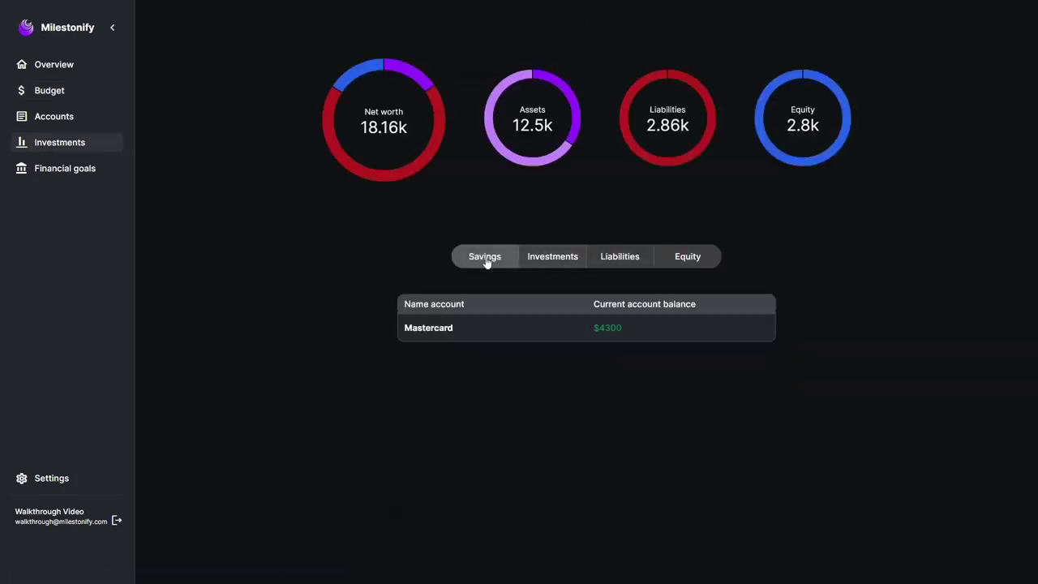
{"action": "left_click", "coordinate": [555, 261]}
{"action": "left_click", "coordinate": [514, 262]}
{"action": "left_click", "coordinate": [544, 266]}
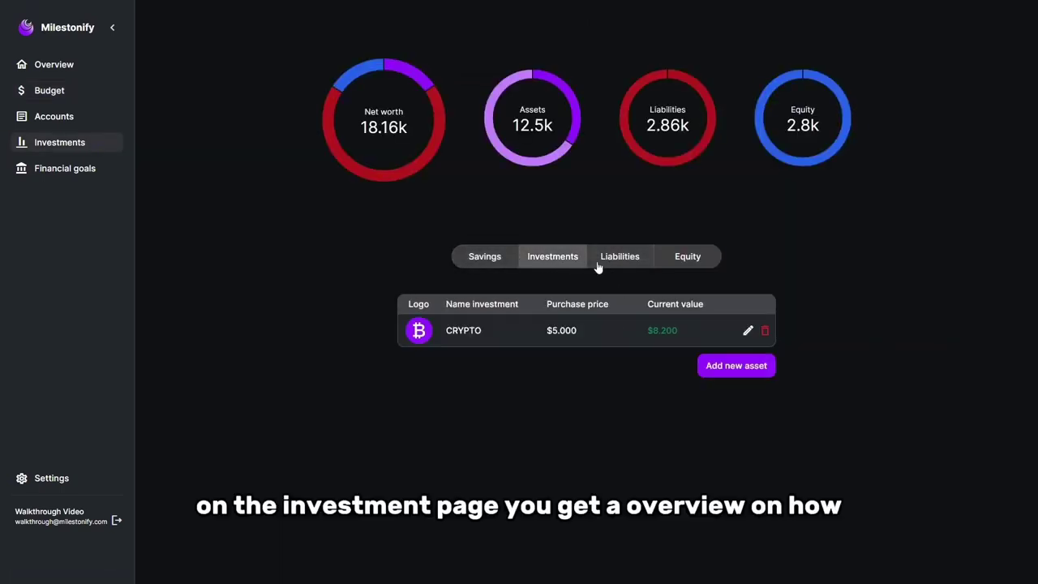
{"action": "left_click", "coordinate": [765, 333]}
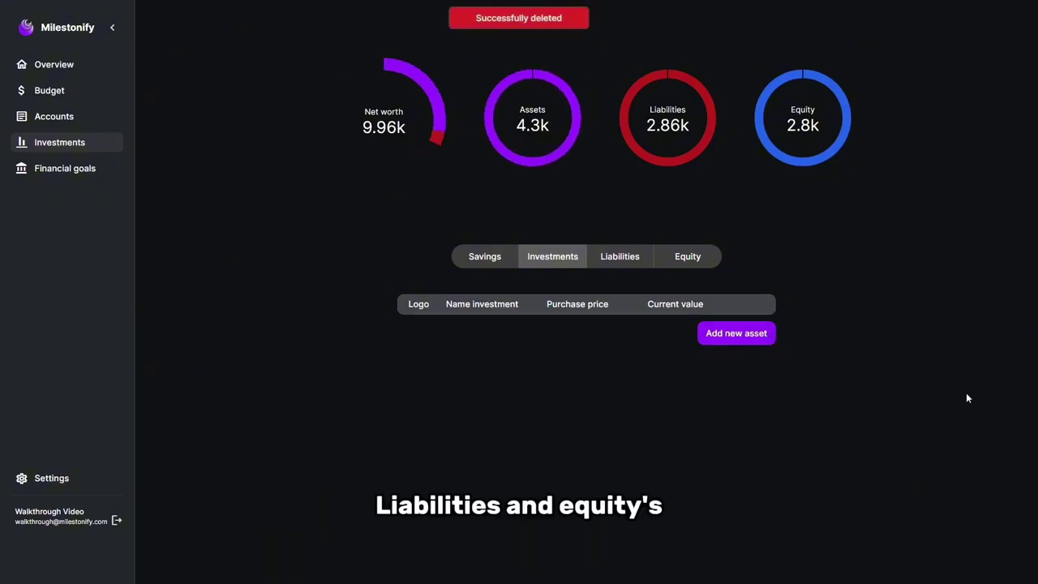
- Re-add CRYPTO, add a $2,860 credit card liability, and a Dirty Bike equity worth 2,800
{"action": "left_click", "coordinate": [735, 333]}
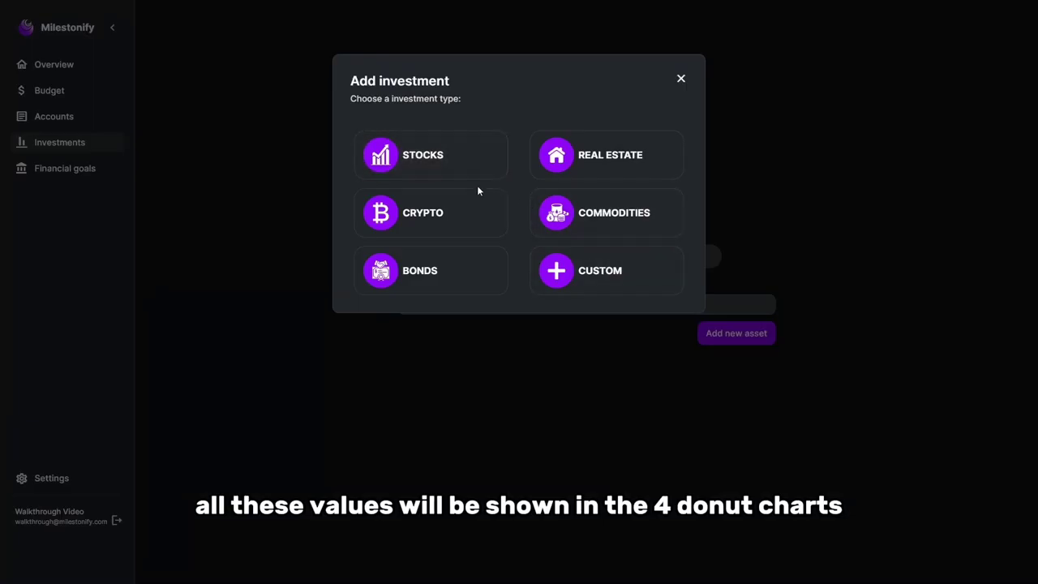
{"action": "left_click", "coordinate": [475, 216]}
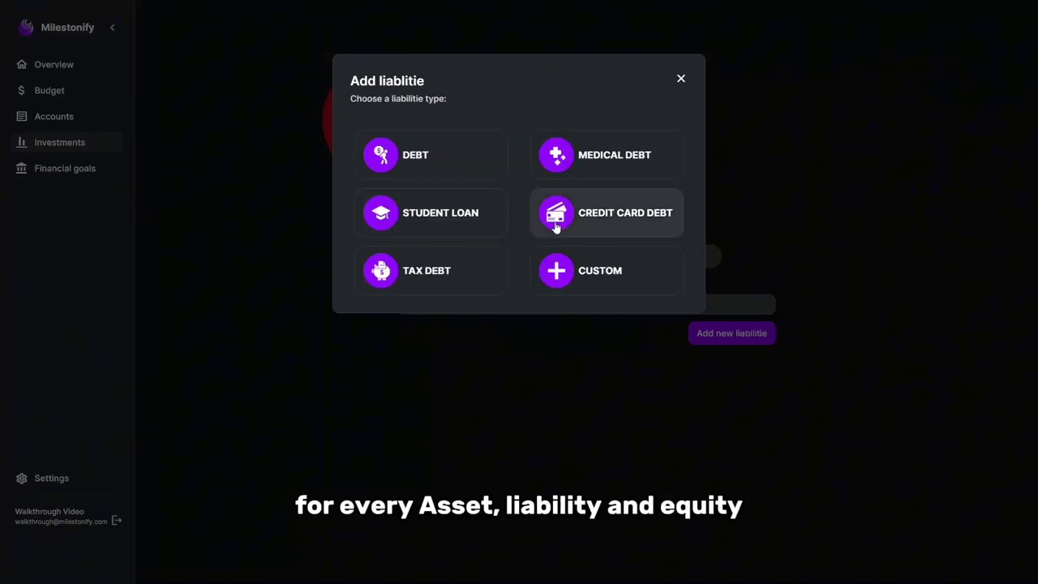
{"action": "left_click", "coordinate": [604, 212]}
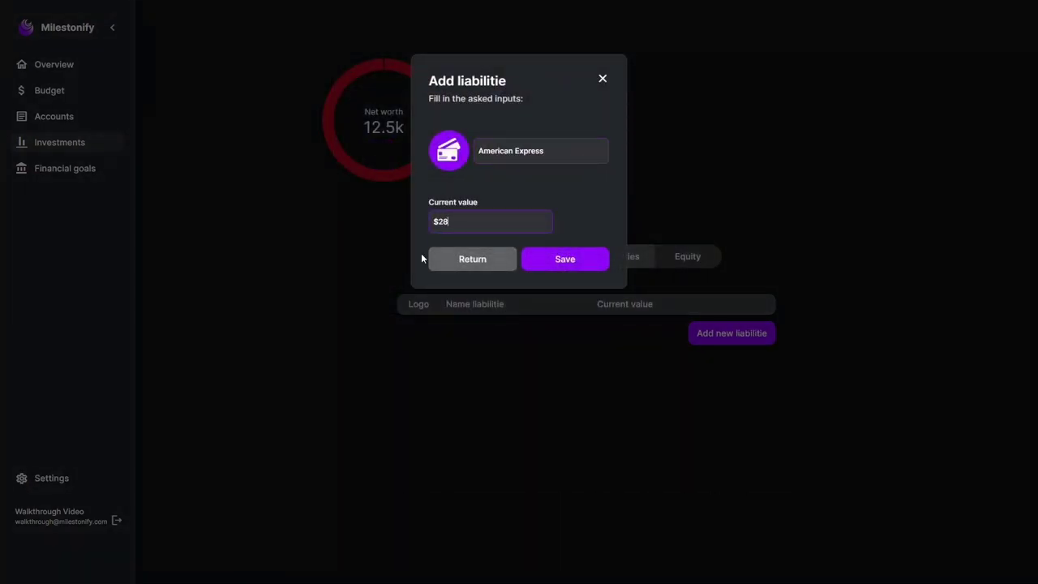
{"action": "type", "text": "60"}
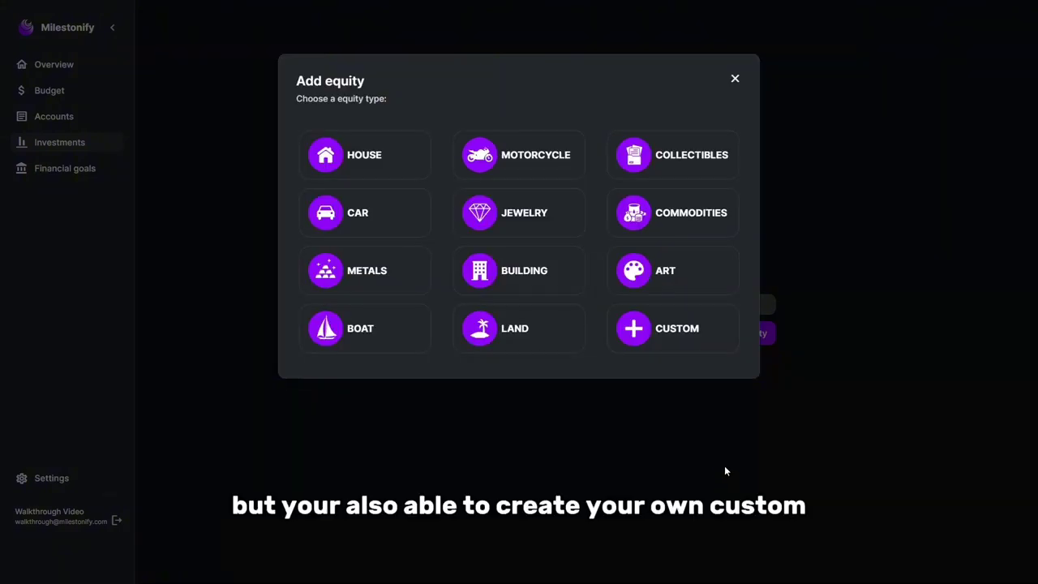
{"action": "left_click", "coordinate": [693, 334]}
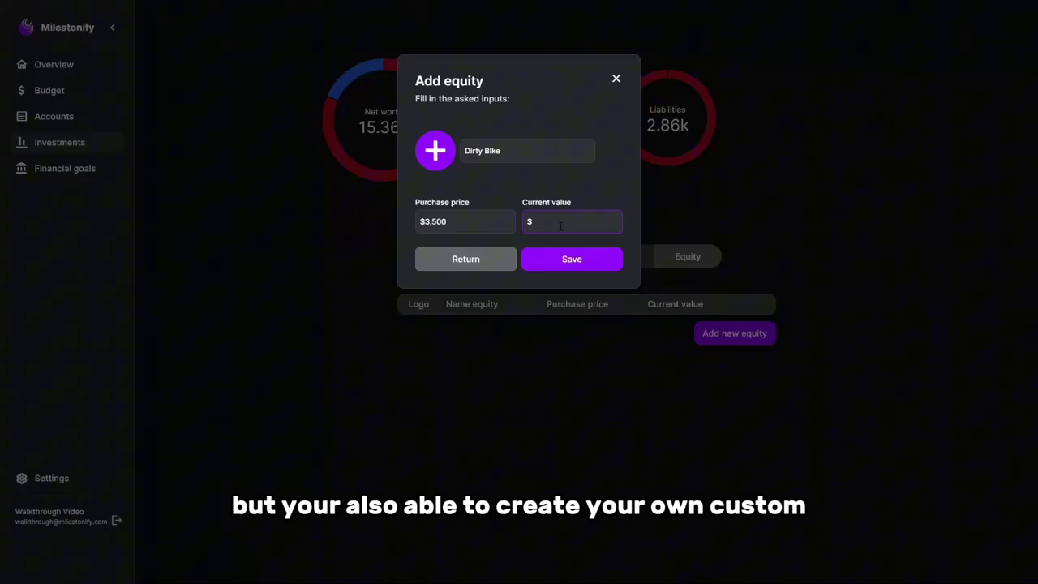
{"action": "type", "text": "2,800"}
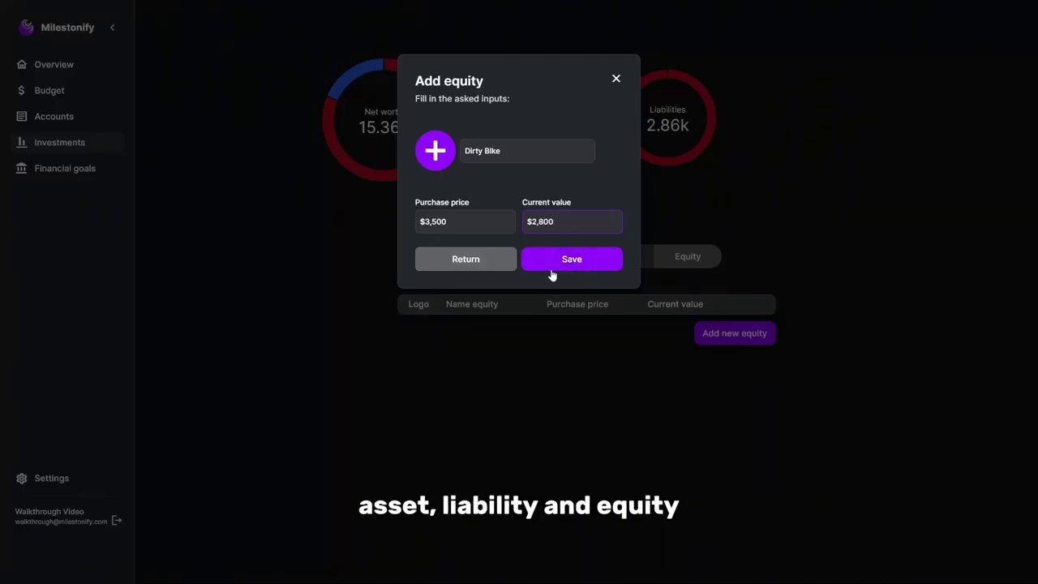
{"action": "left_click", "coordinate": [552, 266]}
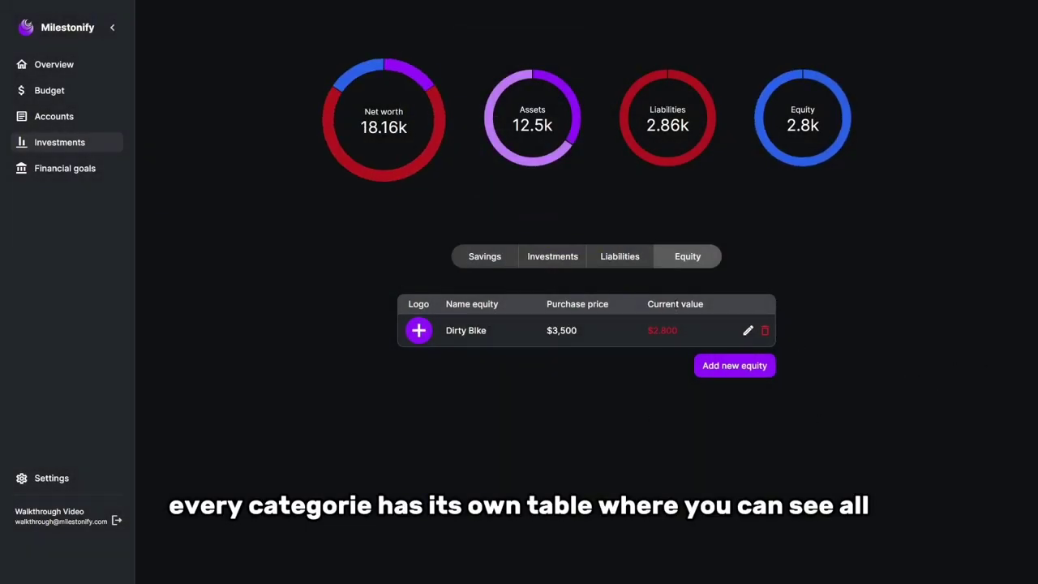
- Check the Liabilities, Savings and Investments tabs, then delete the CRYPTO investment
{"action": "left_click", "coordinate": [621, 258]}
{"action": "left_click", "coordinate": [556, 257]}
{"action": "left_click", "coordinate": [469, 257]}
{"action": "left_click", "coordinate": [556, 259]}
{"action": "left_click", "coordinate": [514, 260]}
{"action": "left_click", "coordinate": [548, 261]}
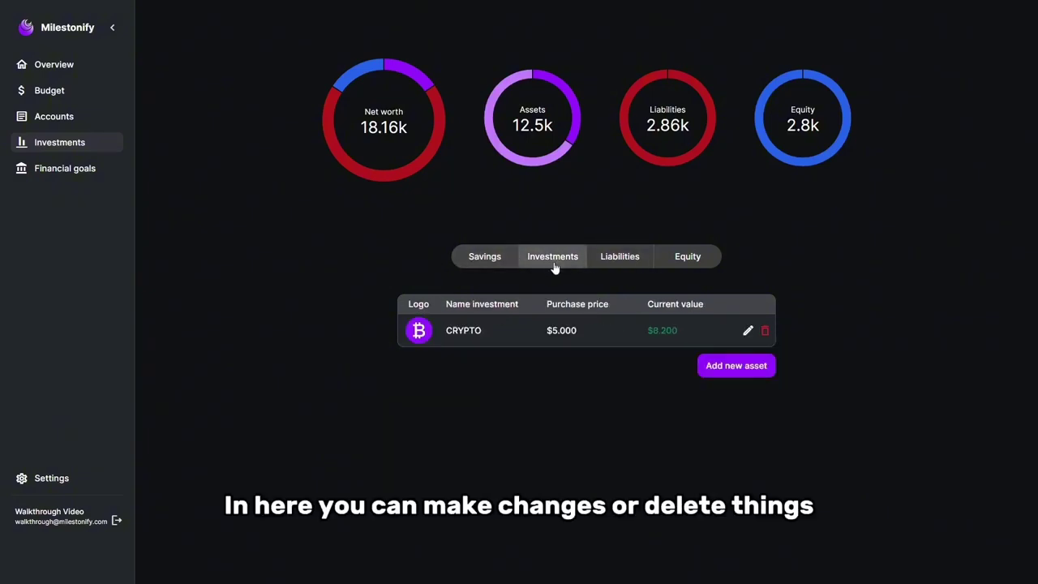
{"action": "left_click", "coordinate": [766, 331]}
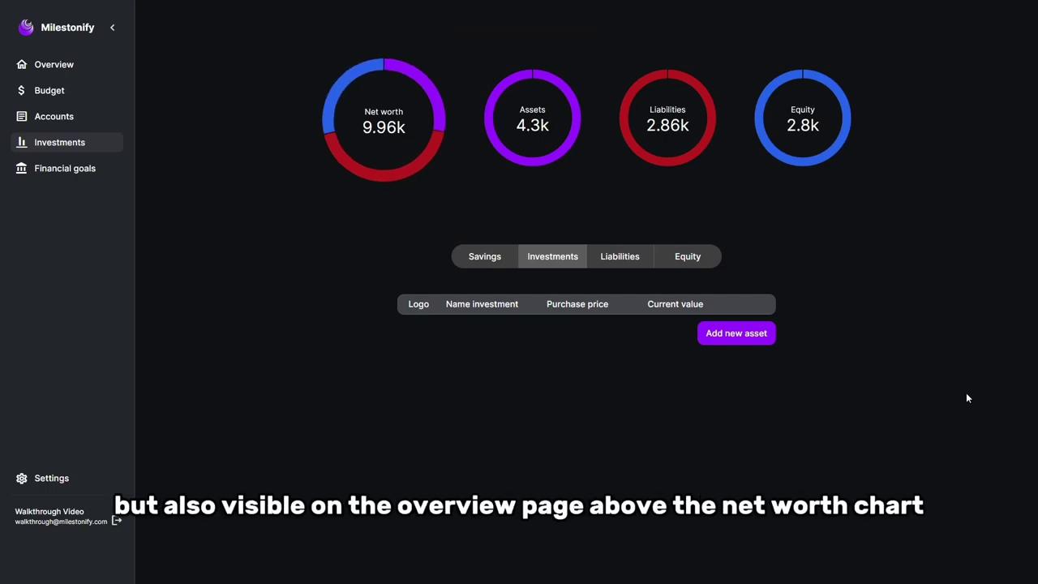
{"action": "left_click", "coordinate": [87, 172]}
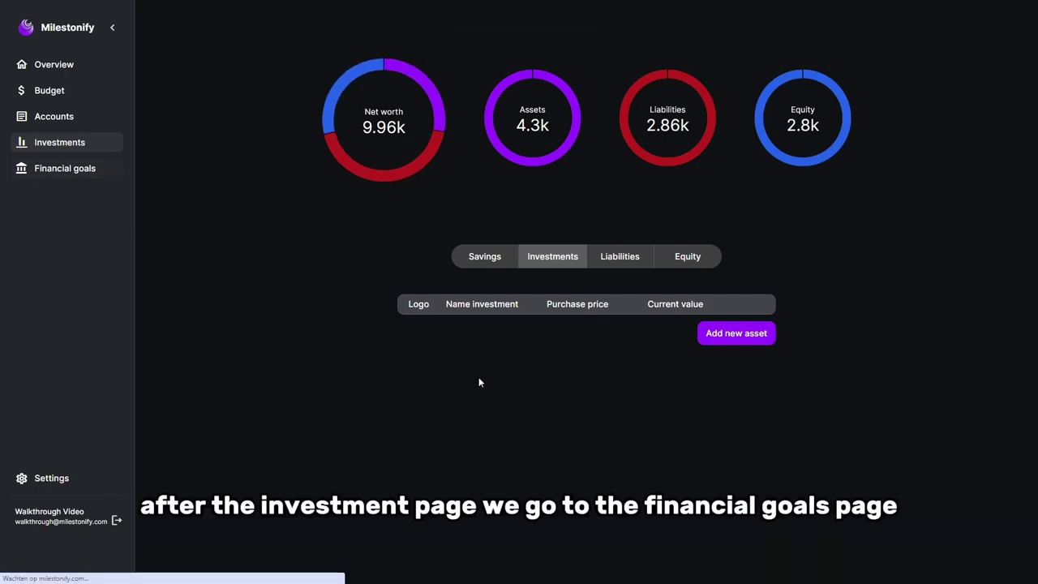
- Start a new Debt Free goal from the Financial goals page
{"action": "left_click", "coordinate": [105, 176]}
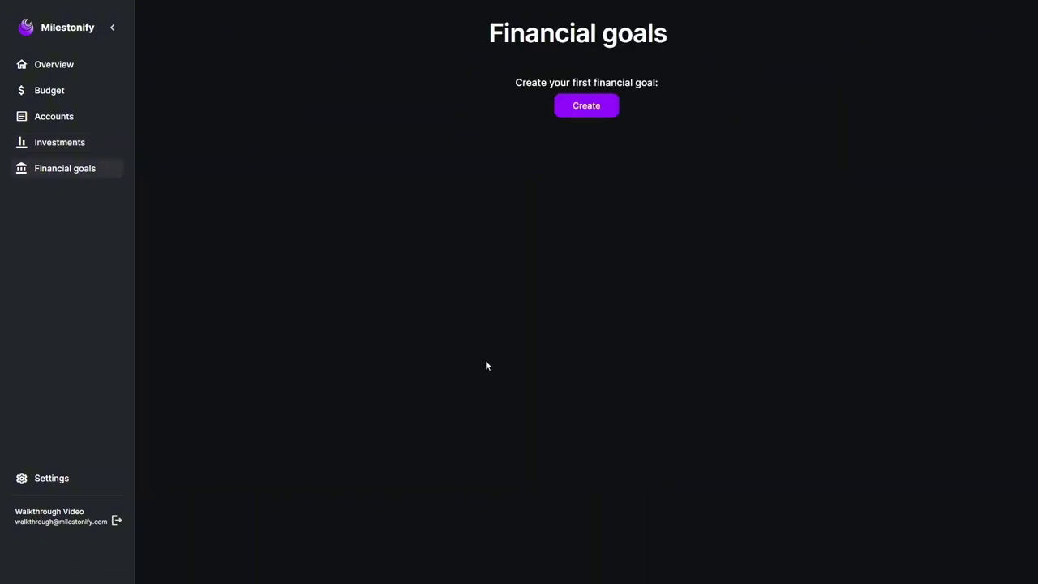
{"action": "left_click", "coordinate": [577, 105]}
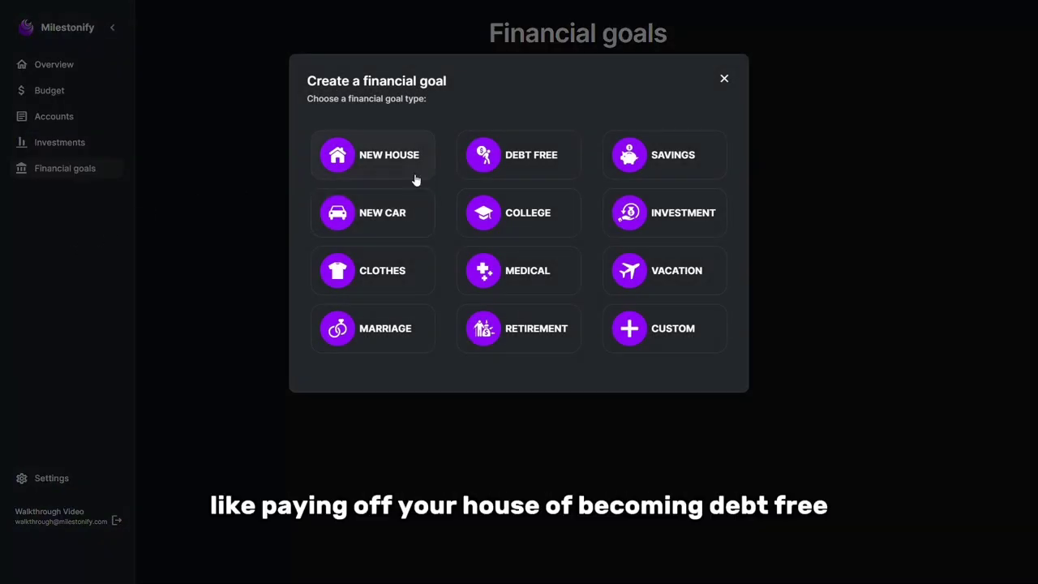
{"action": "left_click", "coordinate": [490, 156]}
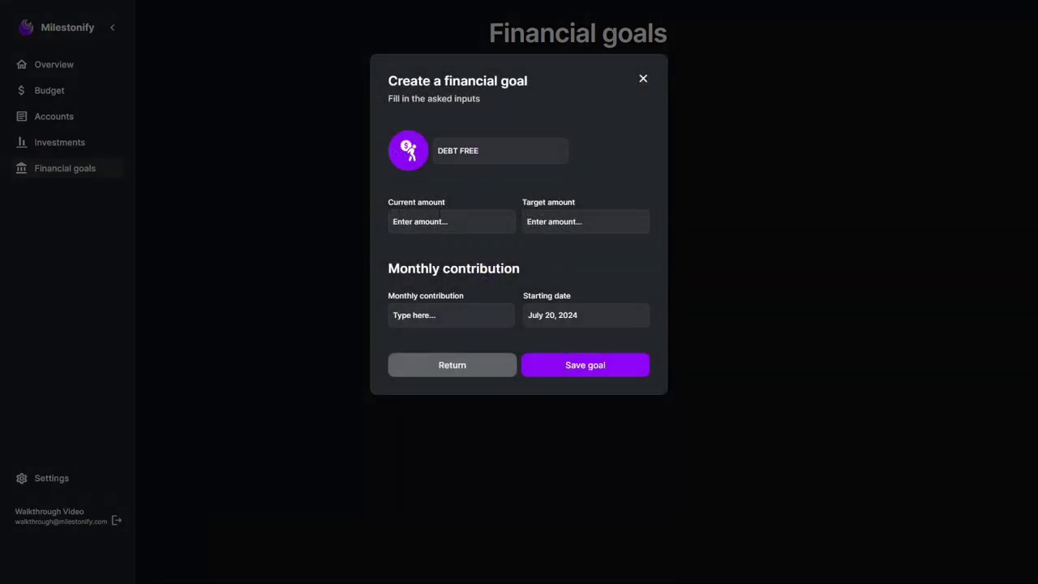
- Enter $50,000 current amount, $100,000 target and $1,000 monthly contribution
{"action": "left_click", "coordinate": [435, 221]}
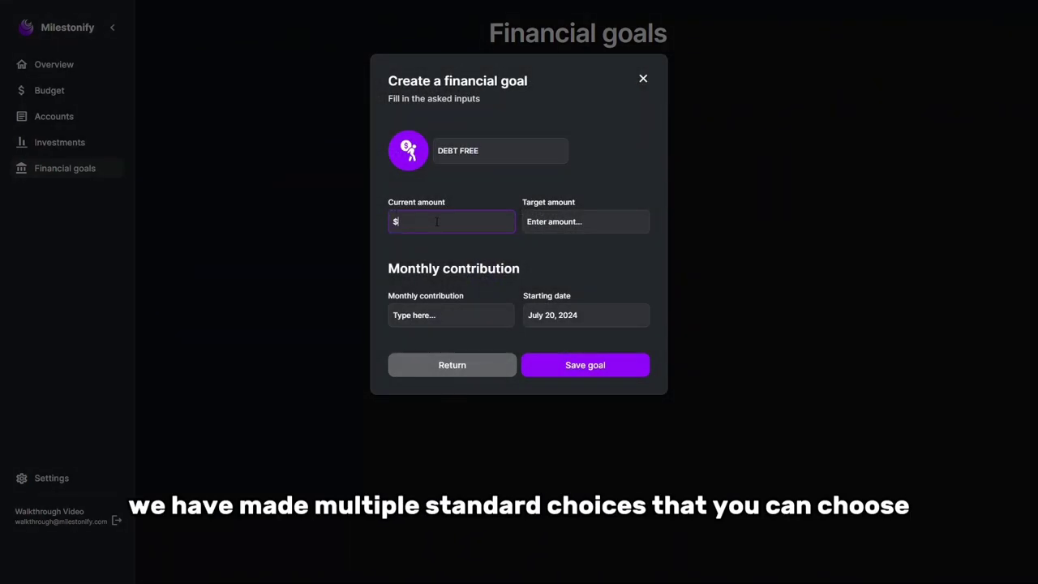
{"action": "type", "text": "50,000"}
{"action": "left_click", "coordinate": [560, 225]}
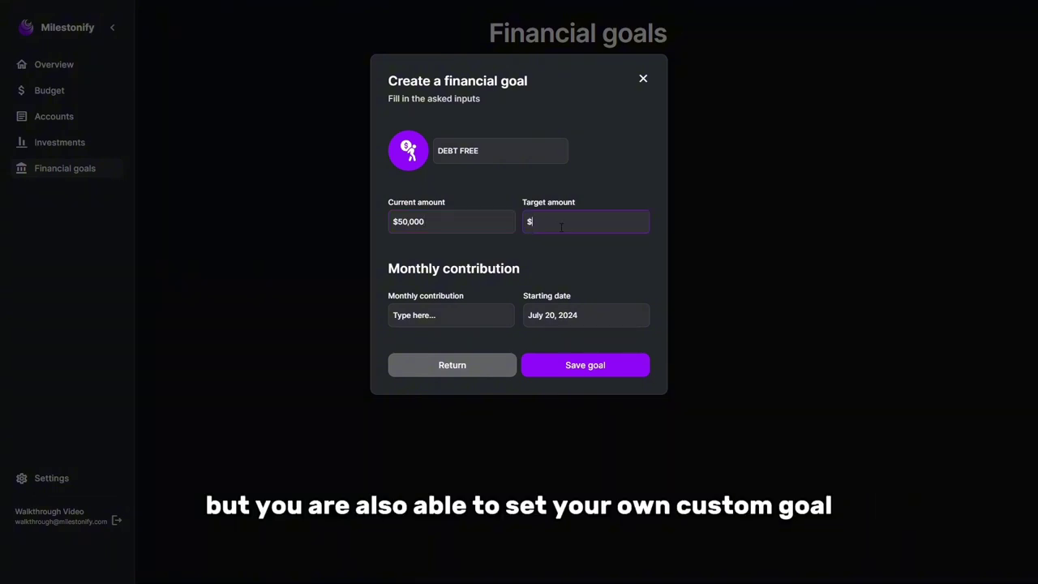
{"action": "type", "text": "100,000"}
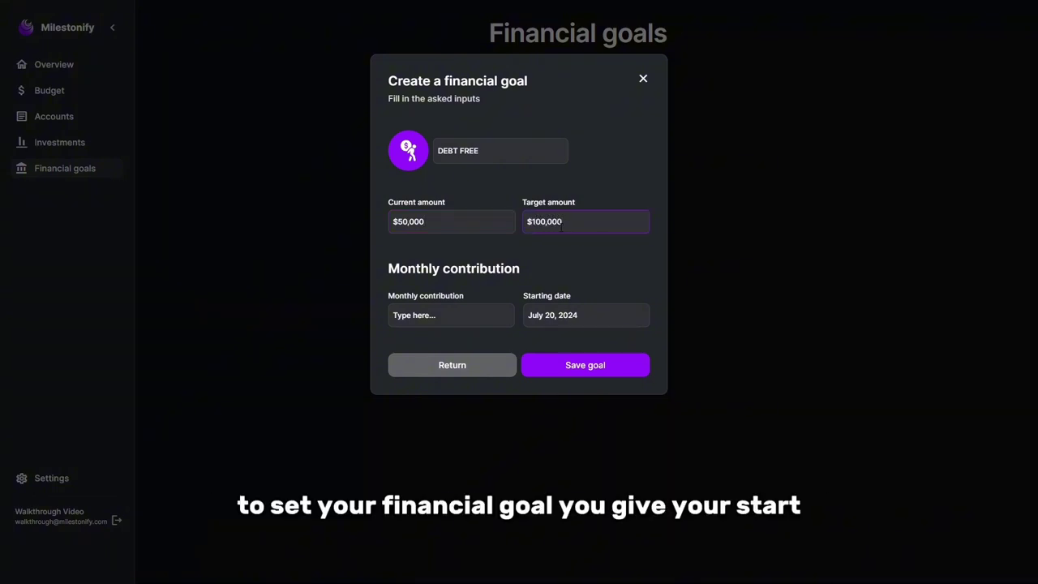
{"action": "left_click", "coordinate": [447, 318]}
{"action": "type", "text": "10"}
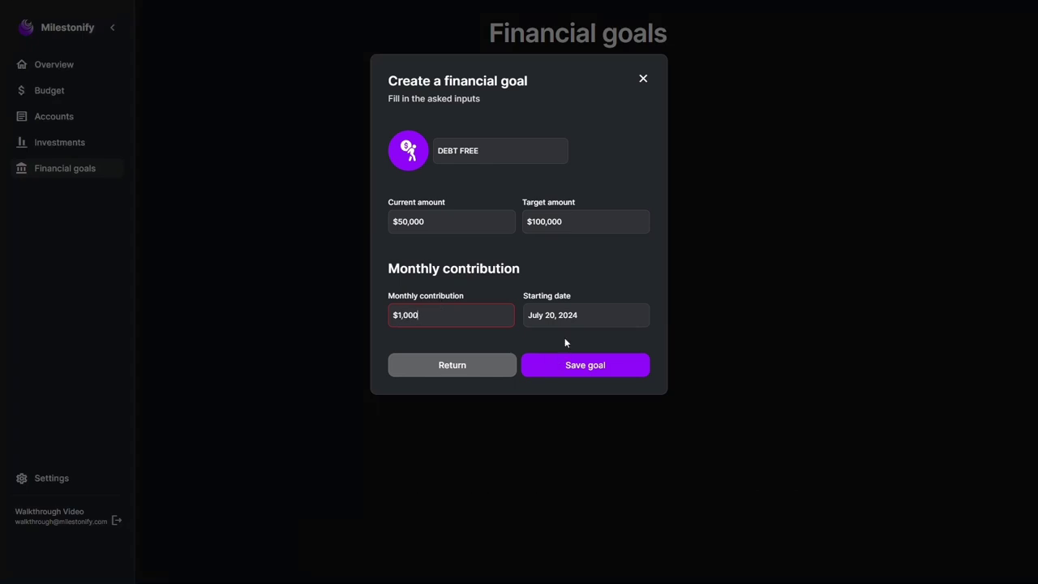
- Set the starting date to August 1, 2024 and save the goal
{"action": "left_click", "coordinate": [565, 318]}
{"action": "left_click", "coordinate": [661, 407]}
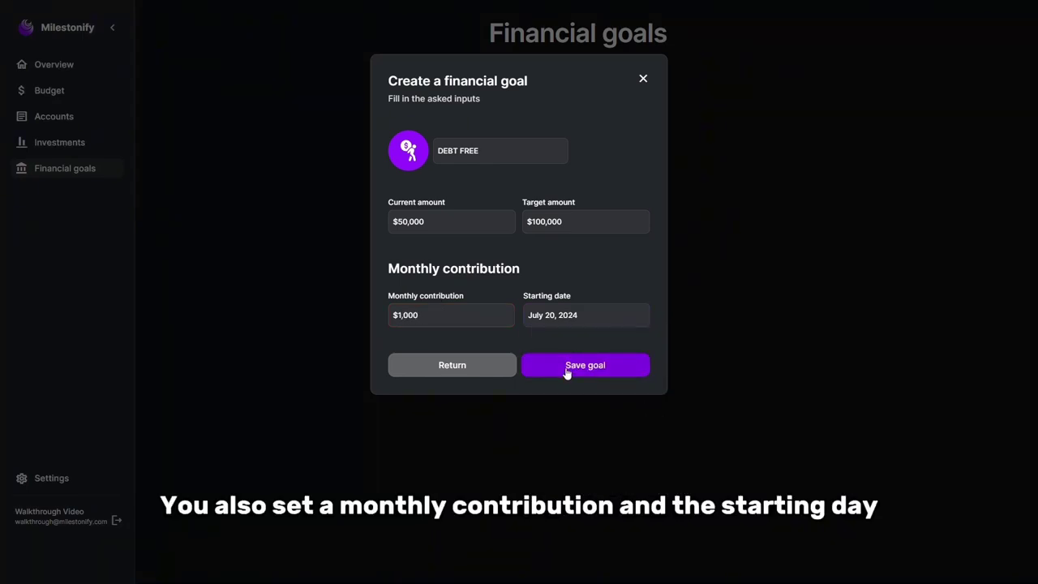
{"action": "left_click", "coordinate": [583, 316]}
{"action": "left_click", "coordinate": [669, 339]}
{"action": "left_click", "coordinate": [625, 372]}
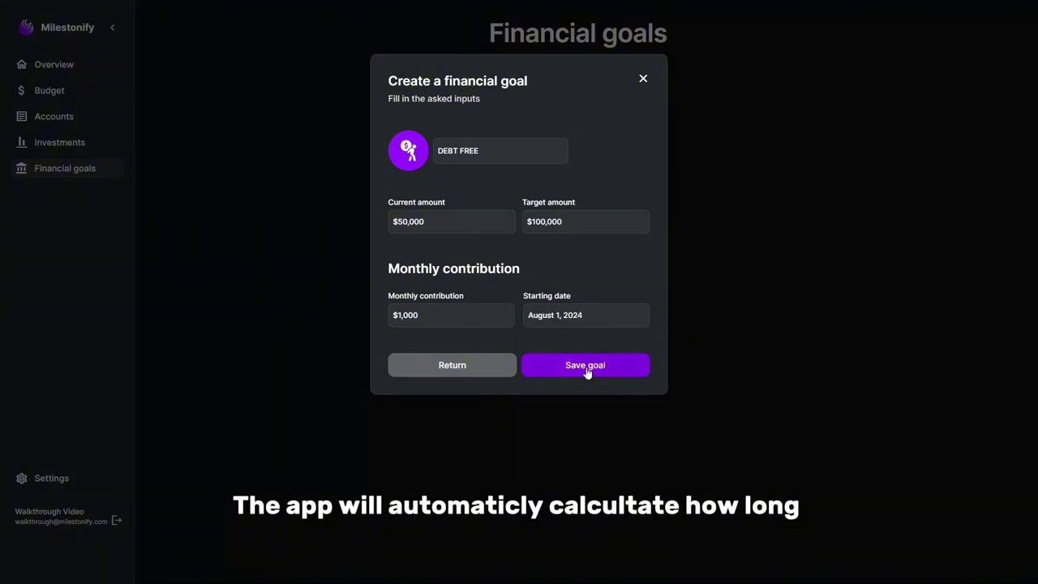
{"action": "left_click", "coordinate": [585, 366]}
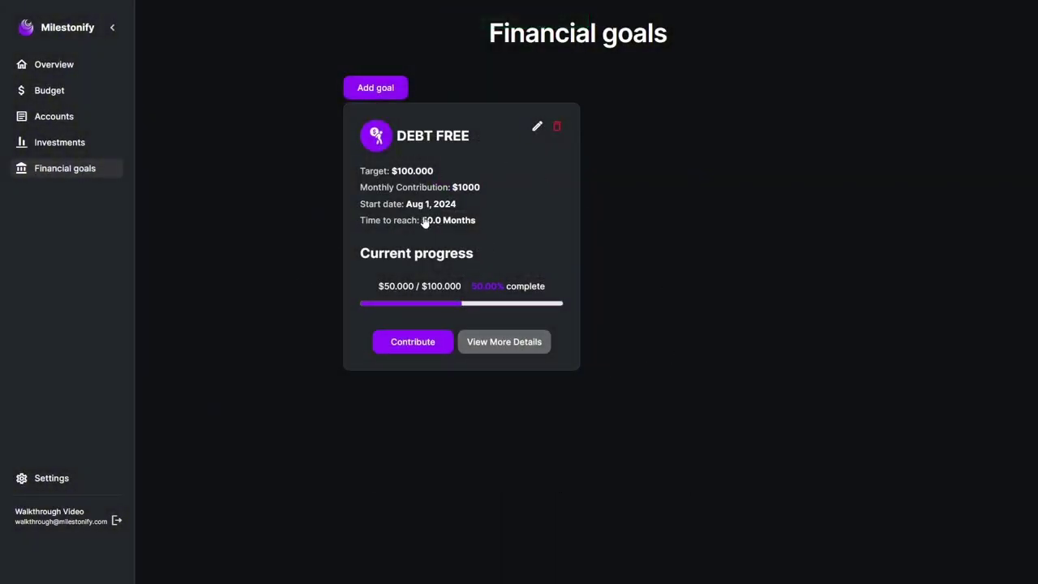
- Add a $5,000 contribution from the goal's details, then go to the Settings page
{"action": "left_click", "coordinate": [514, 350]}
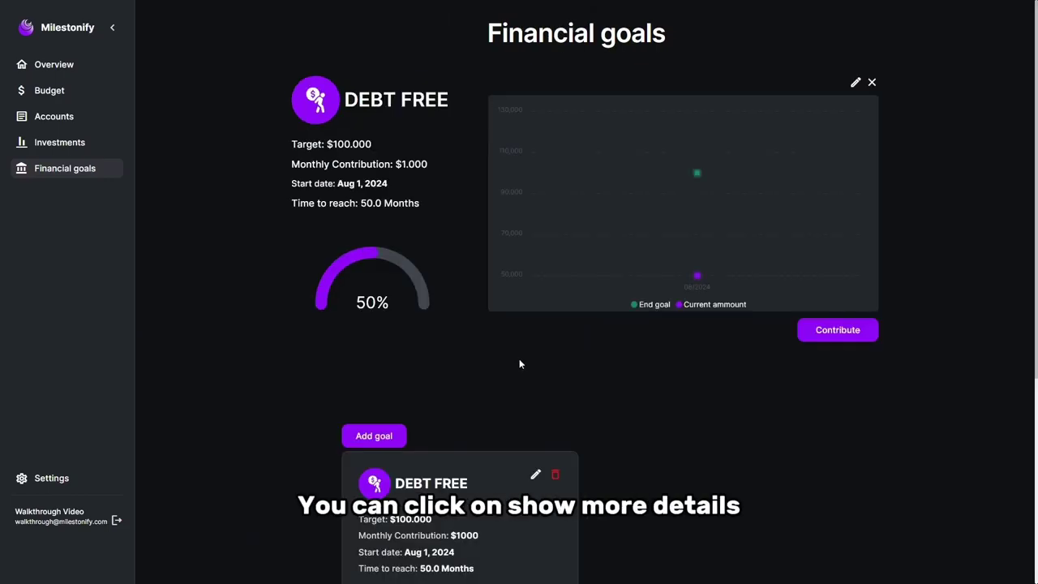
{"action": "mouse_move", "coordinate": [697, 275]}
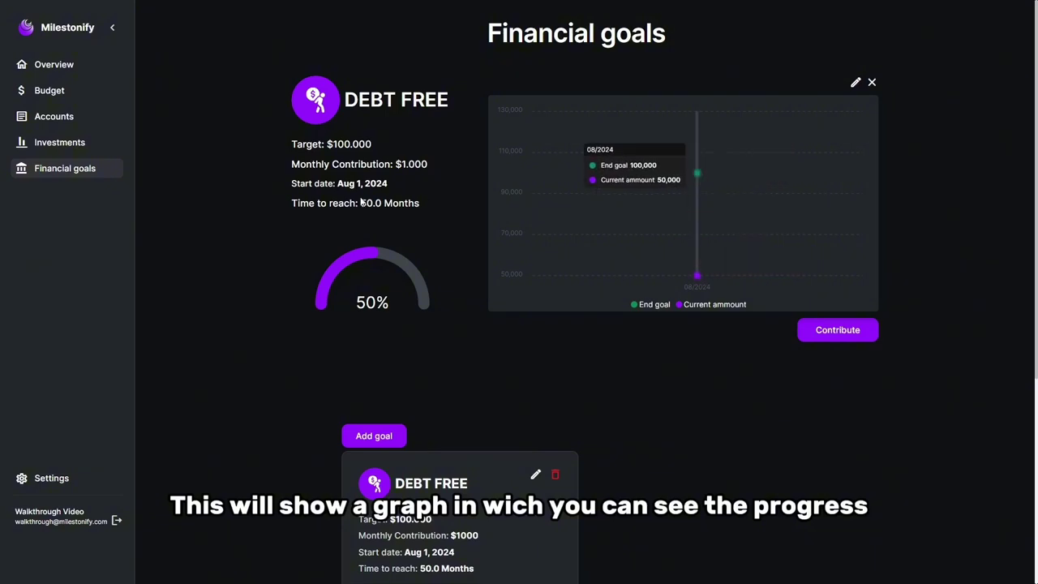
{"action": "left_click", "coordinate": [828, 330]}
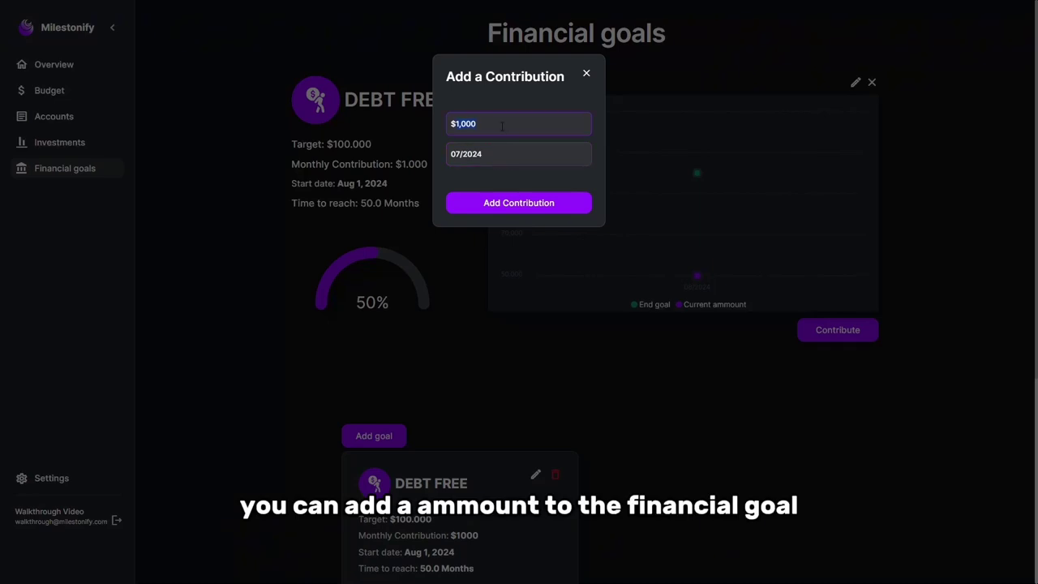
{"action": "type", "text": "5000"}
{"action": "left_click", "coordinate": [533, 203]}
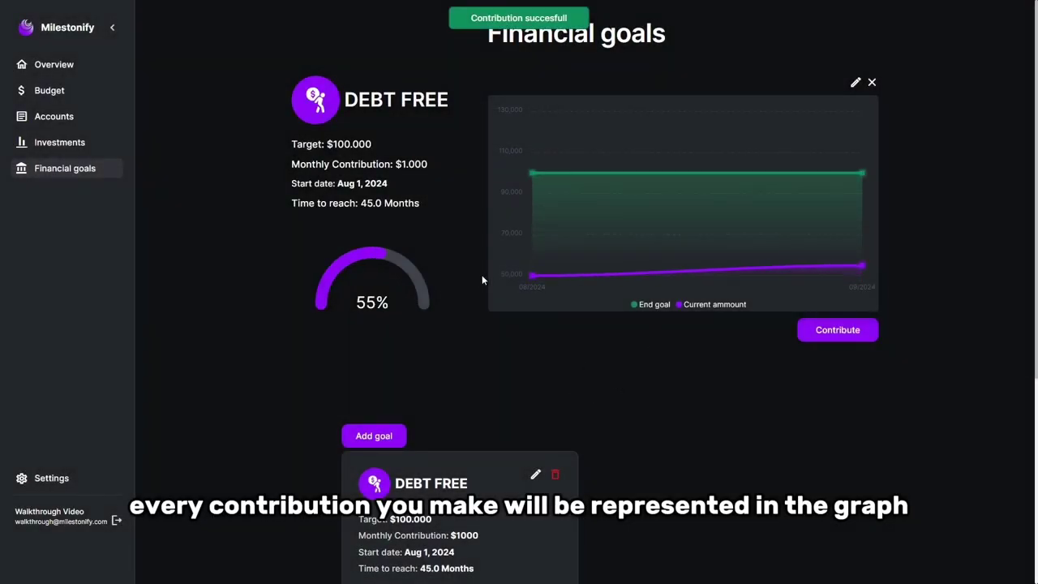
{"action": "left_click", "coordinate": [51, 478]}
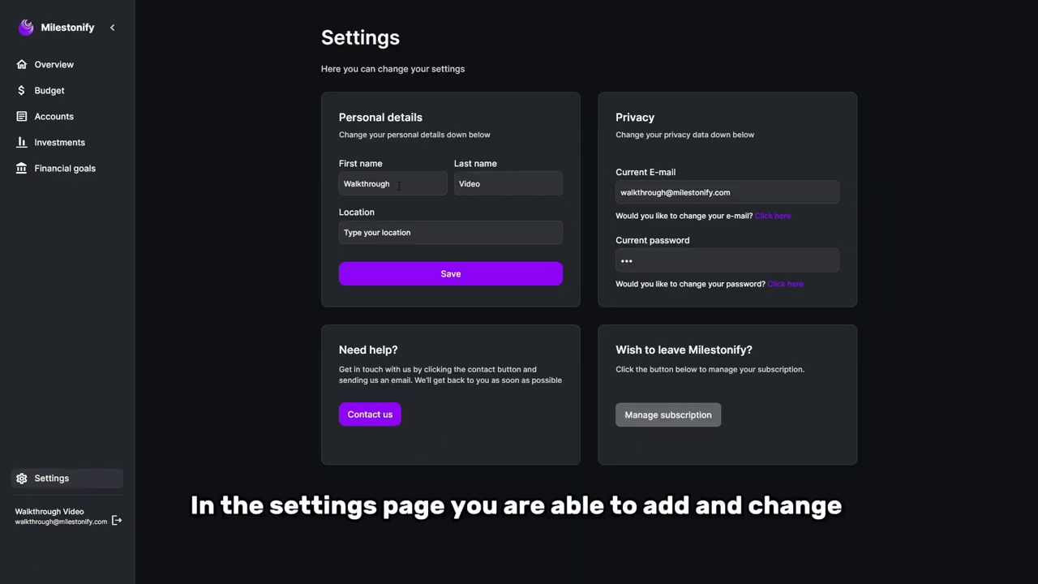
- Enter 'United states' as the location, then open and close the Contact us form
{"action": "left_click", "coordinate": [409, 243]}
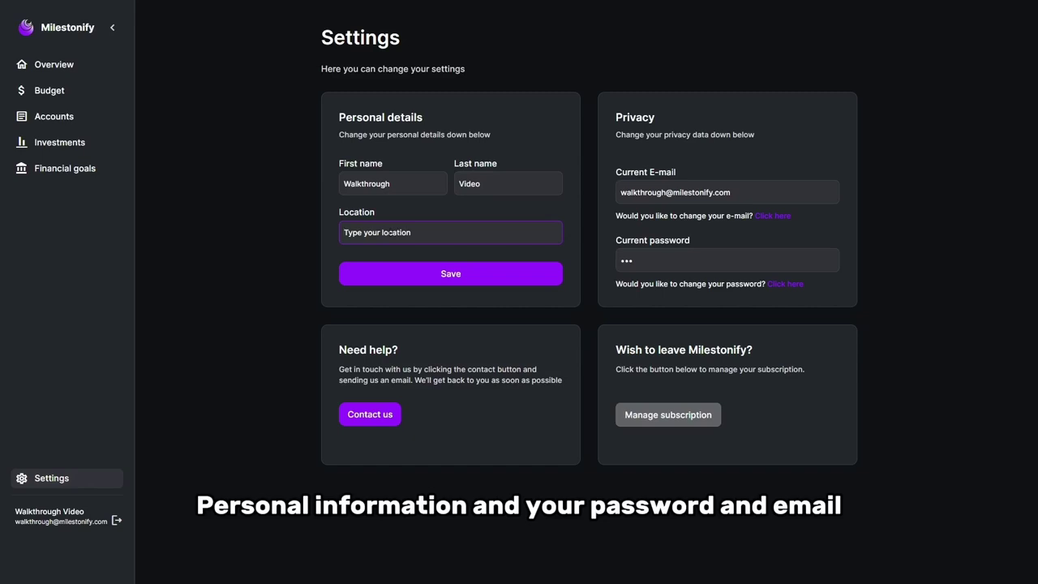
{"action": "type", "text": "United states"}
{"action": "left_click", "coordinate": [604, 361]}
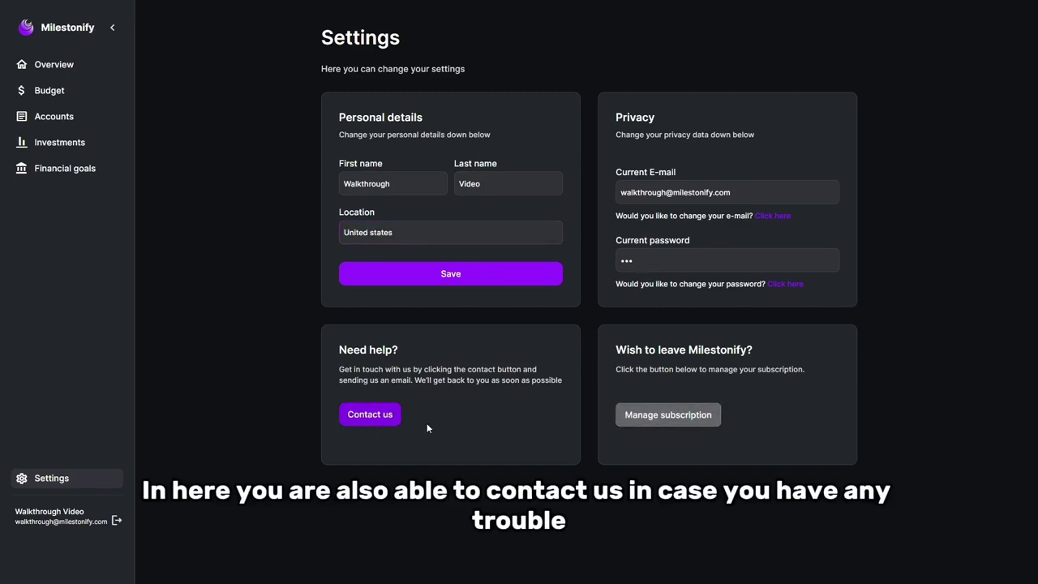
{"action": "left_click", "coordinate": [367, 420]}
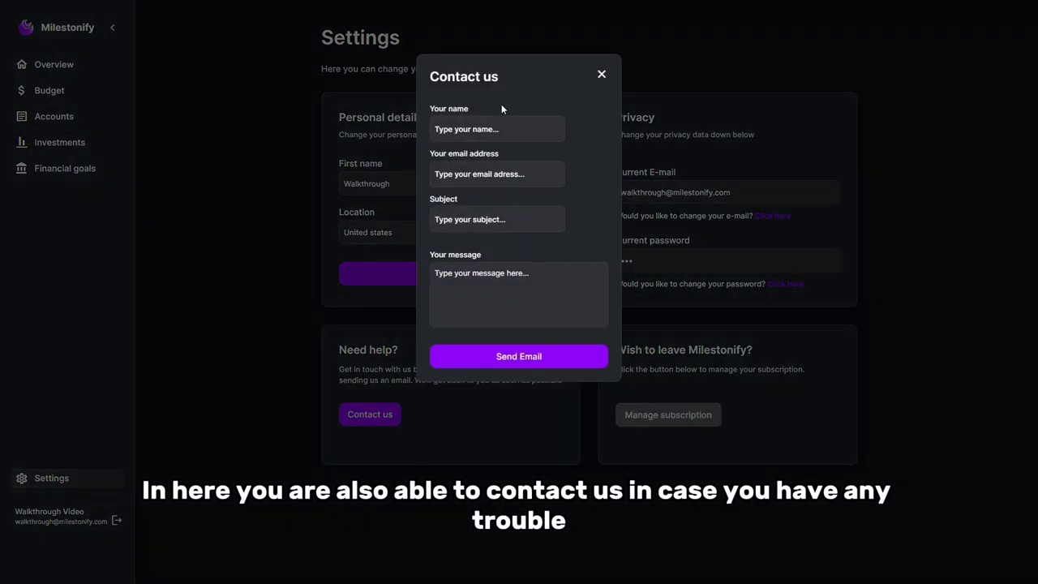
{"action": "left_click", "coordinate": [505, 387]}
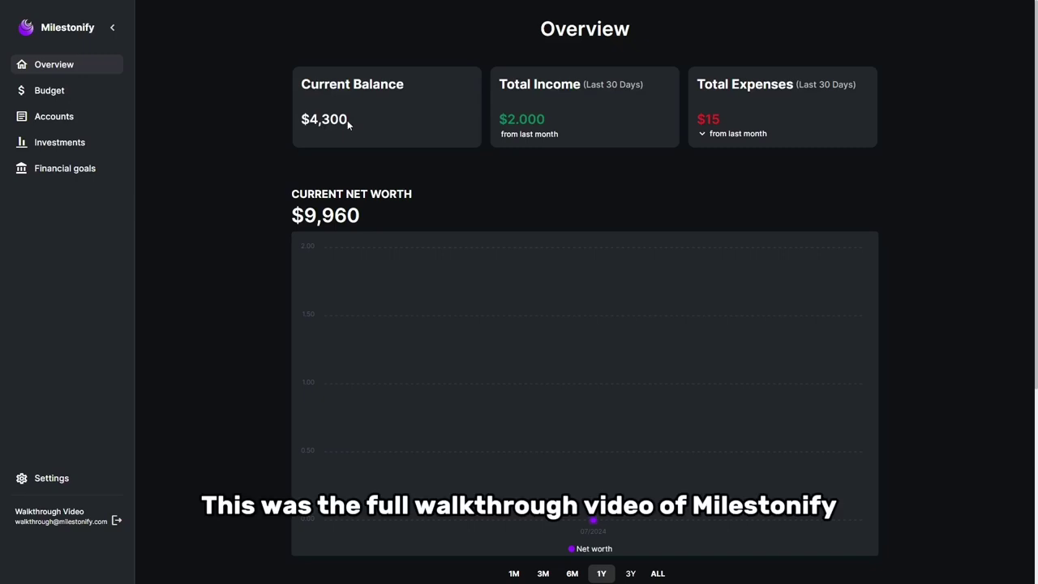
- Scroll to Recent Transactions and toggle Cost and Income, ending on Cost
{"action": "left_click_drag", "start_coordinate": [347, 119], "coordinate": [287, 116]}
{"action": "left_click", "coordinate": [459, 166]}
{"action": "scroll", "coordinate": [357, 118], "scroll_direction": "down", "scroll_amount": 3}
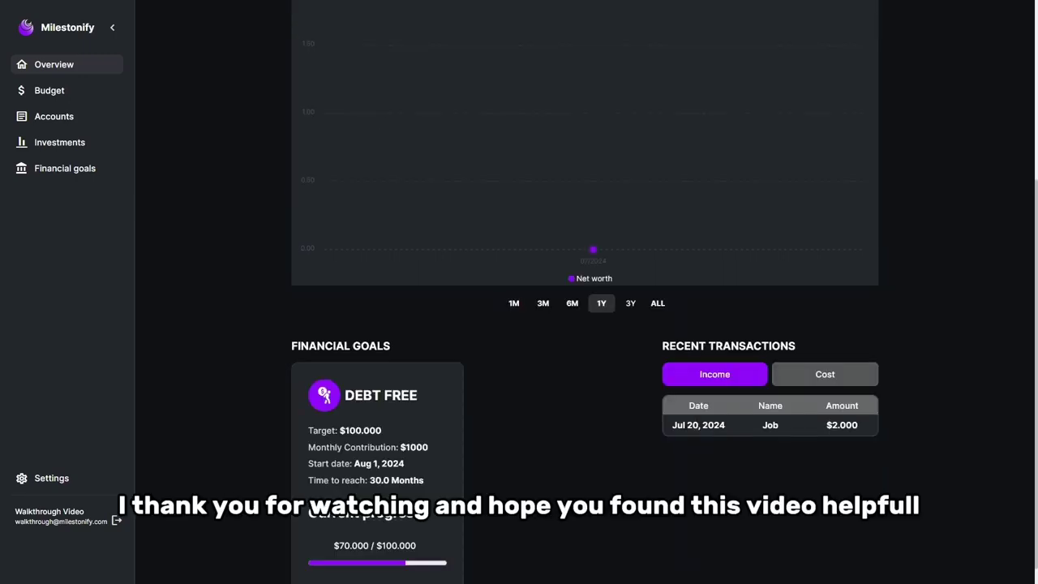
{"action": "left_click", "coordinate": [827, 378]}
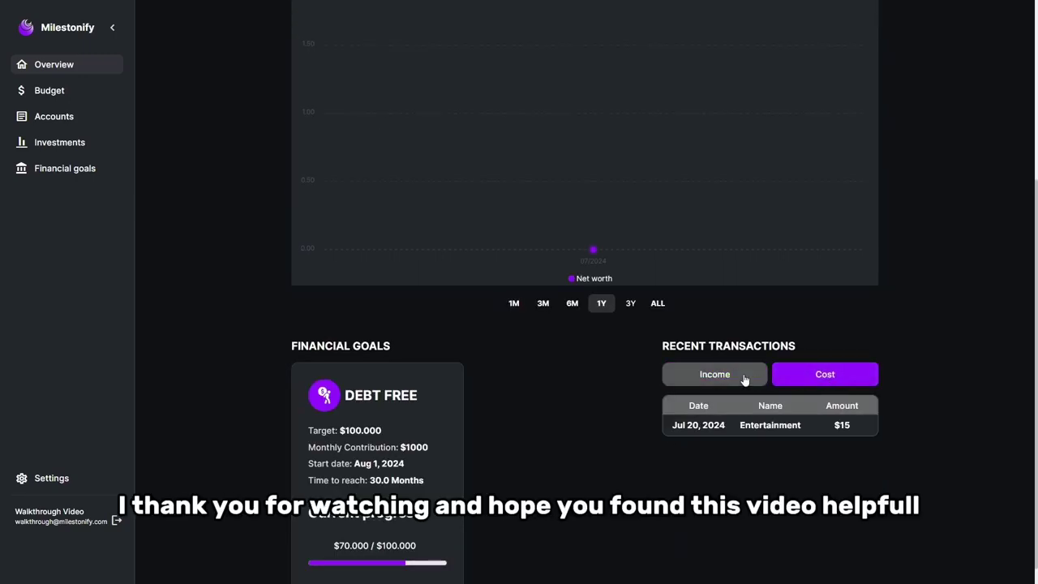
{"action": "left_click", "coordinate": [742, 377]}
{"action": "left_click", "coordinate": [835, 379]}
{"action": "scroll", "coordinate": [405, 415], "scroll_direction": "down", "scroll_amount": 1}
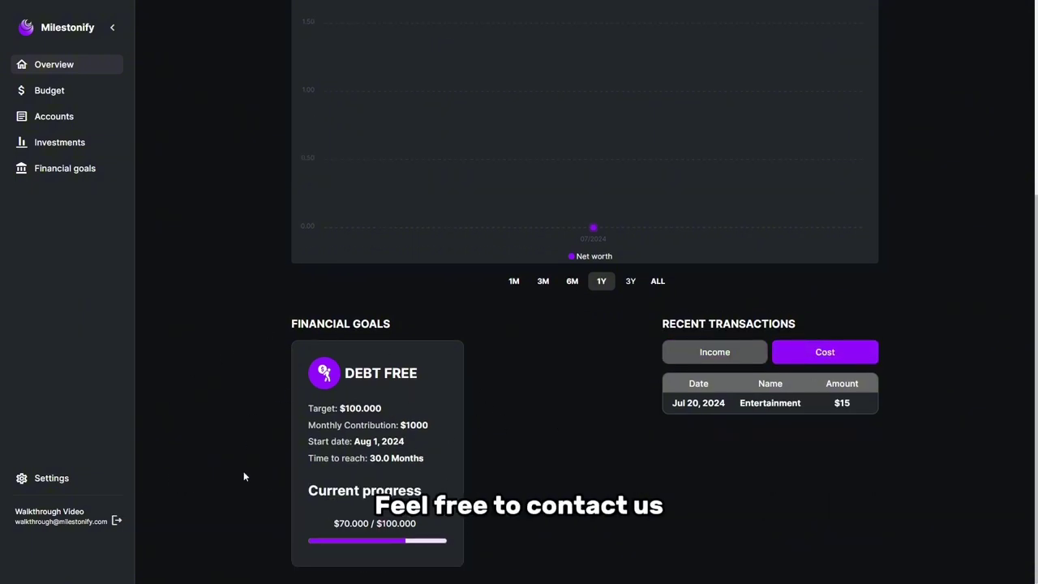